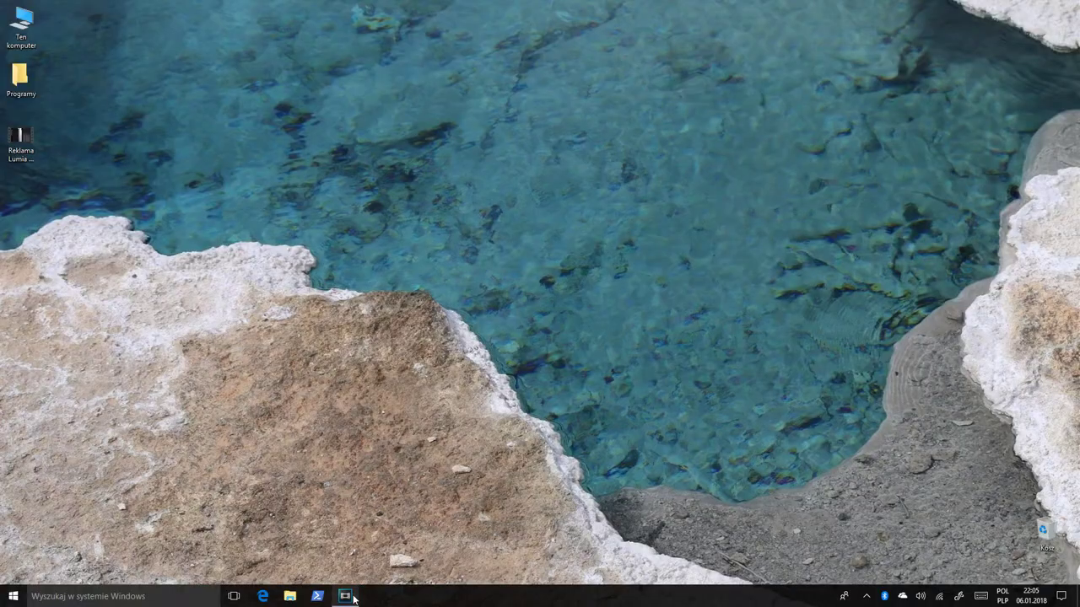
Step: Switch to Vegas Pro, place Reklama Lumia 650.mp4 from the desktop at the start of the timeline, and preview it
click(352, 598)
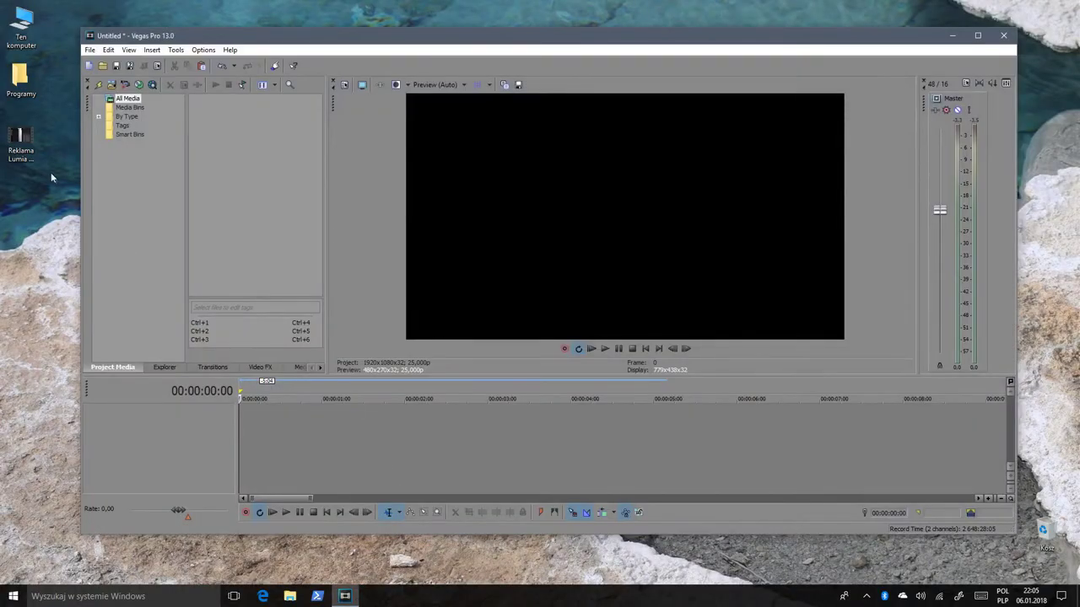
drag(18, 156, 233, 195)
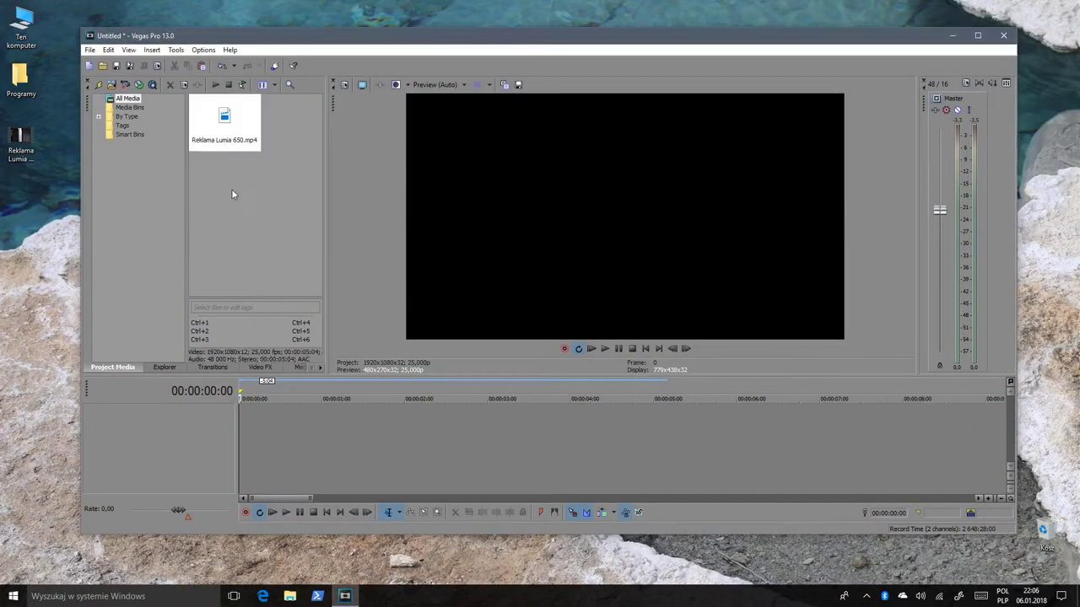
drag(224, 143, 249, 218)
drag(262, 420, 240, 426)
scroll(659, 468, up, 2)
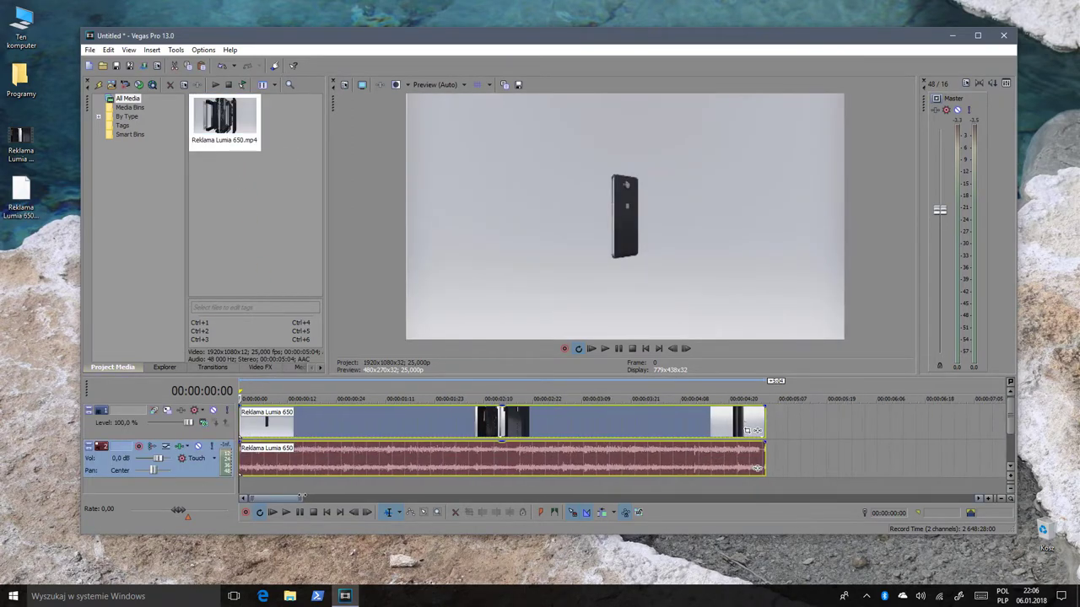
click(273, 513)
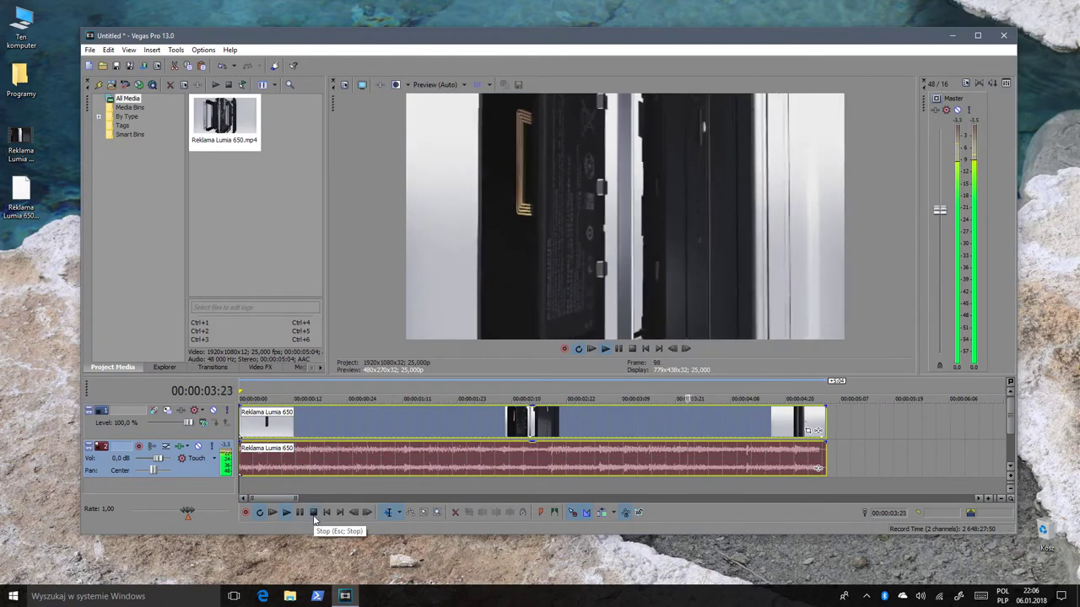
click(314, 516)
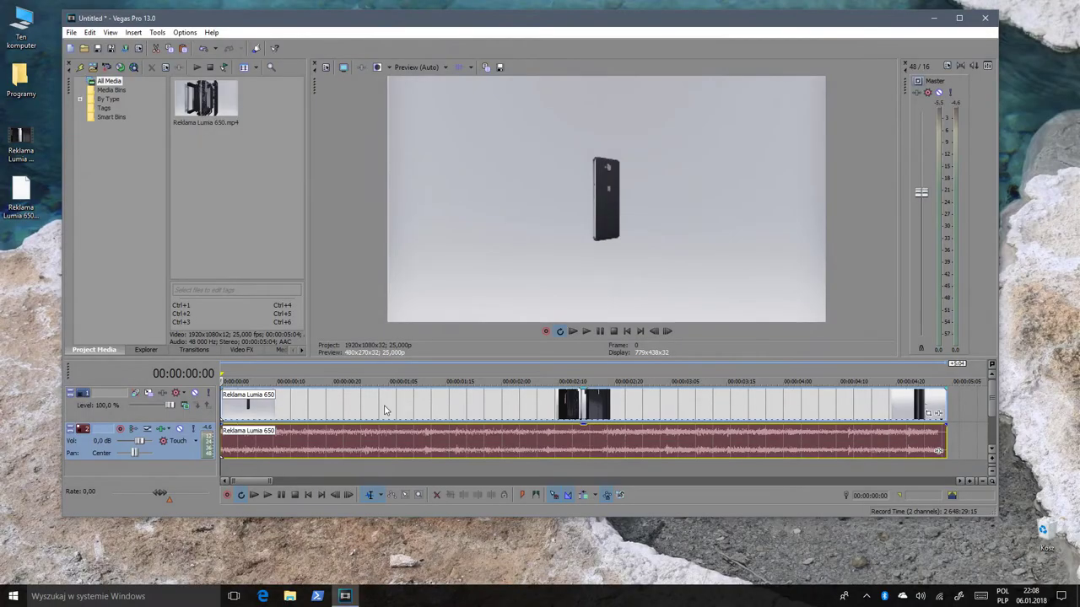
Step: Ungroup the clip's video from its audio and move the video event to just past the end of the audio
click(384, 409)
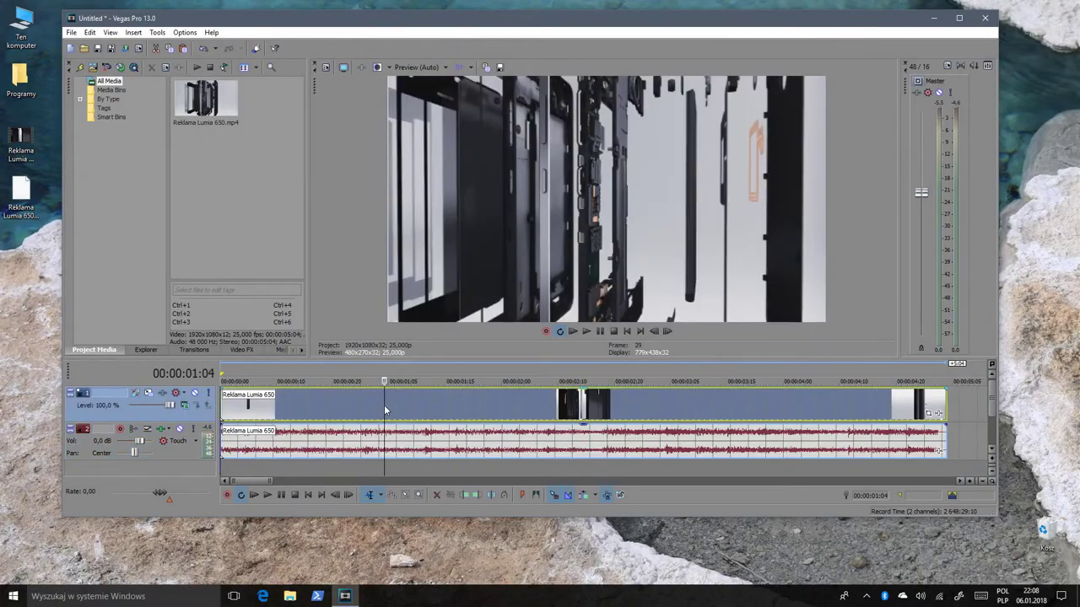
right_click(384, 408)
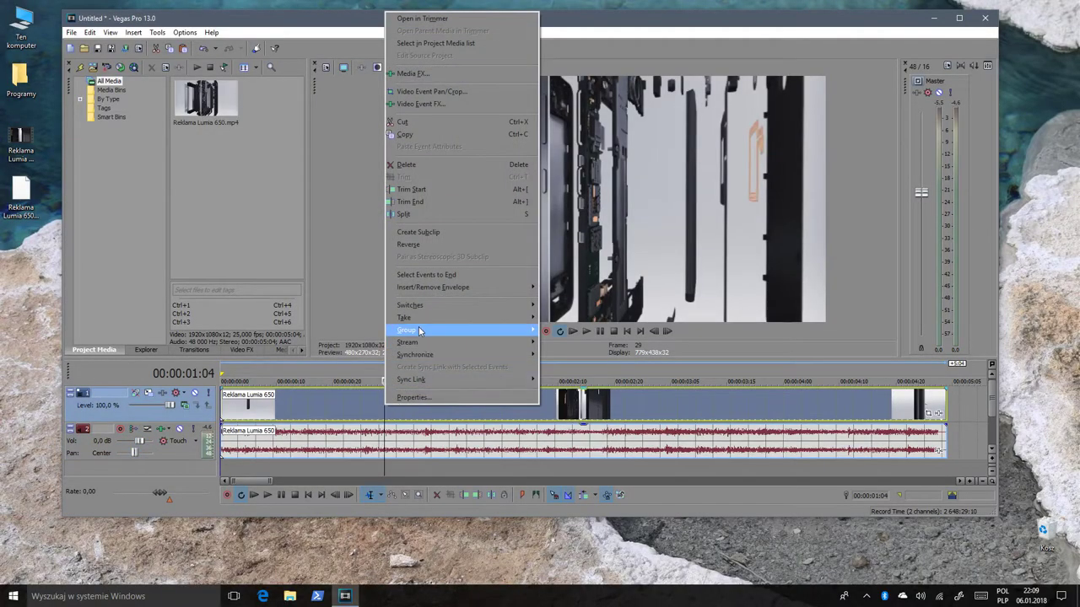
mouse_move(416, 331)
click(338, 348)
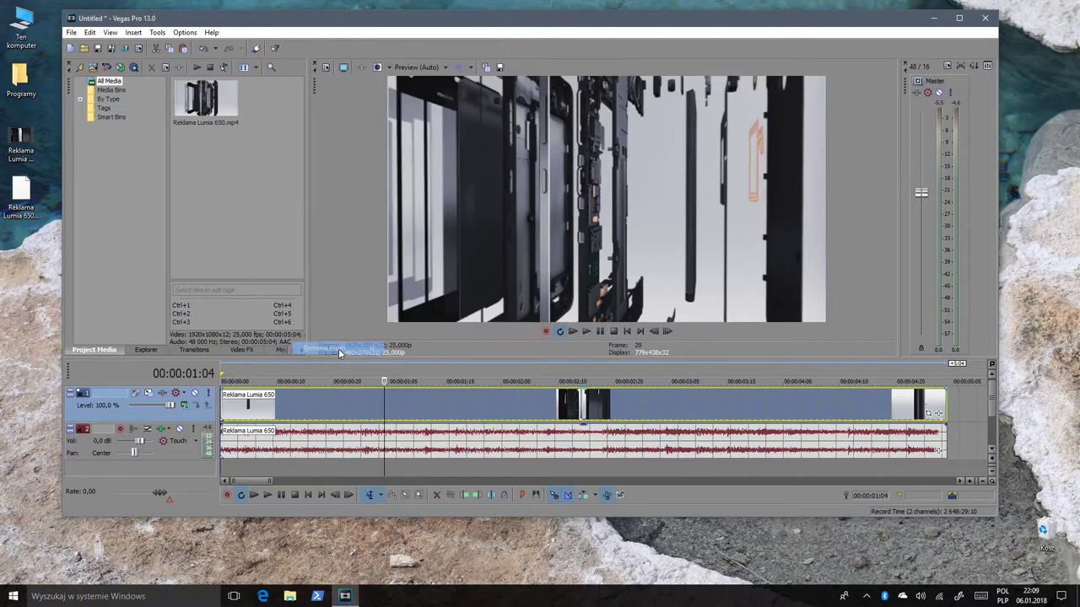
scroll(333, 405, down, 5)
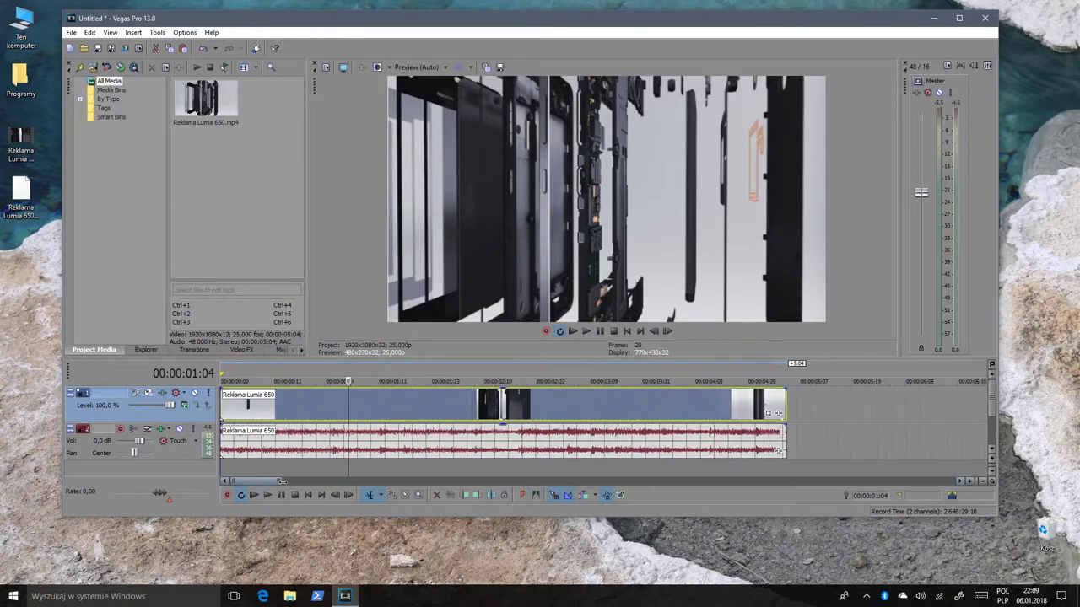
click(329, 405)
drag(310, 411, 524, 405)
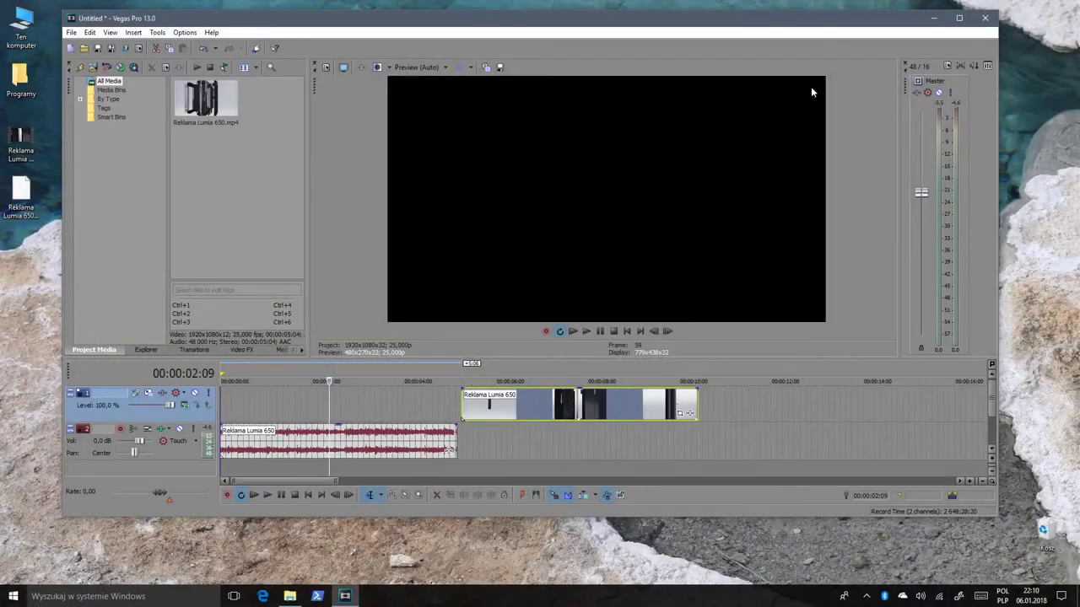
Step: Maximize the program window and play a loop region within the first frame of the audio
click(959, 19)
drag(316, 548, 174, 530)
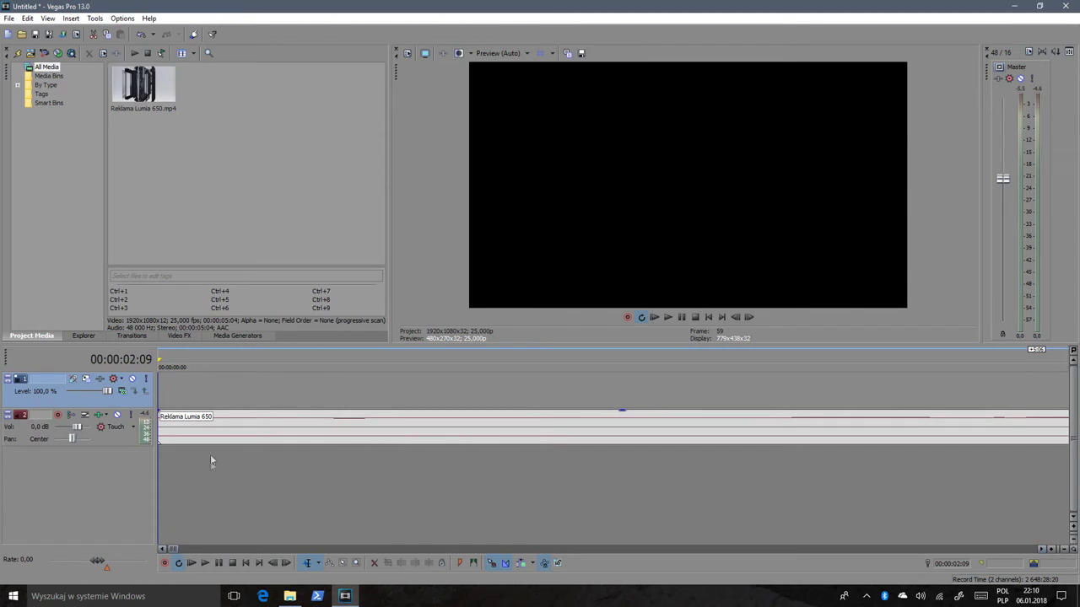
drag(209, 392, 504, 401)
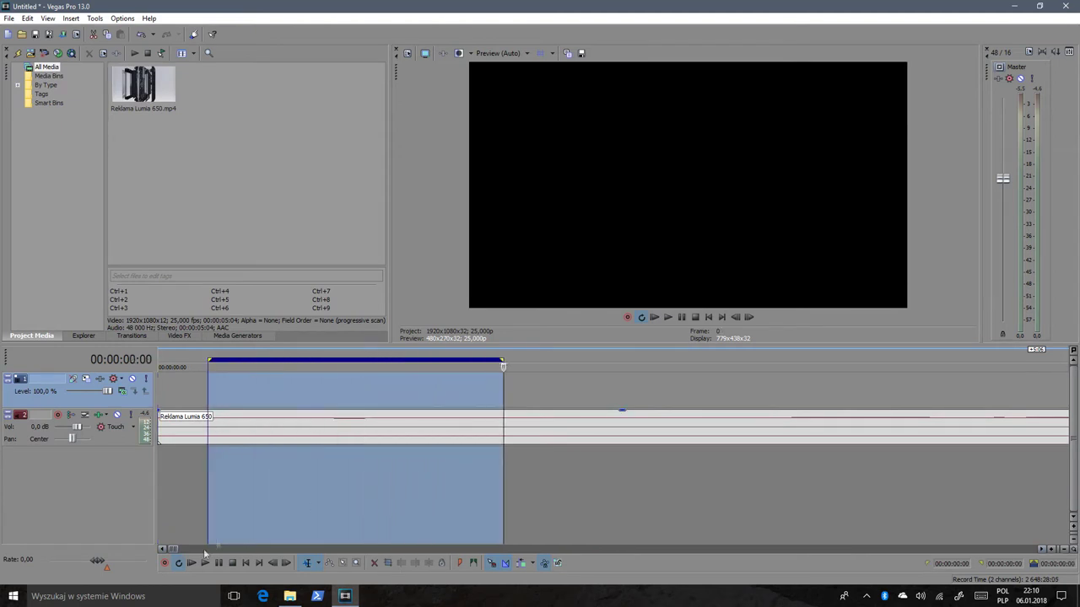
click(206, 563)
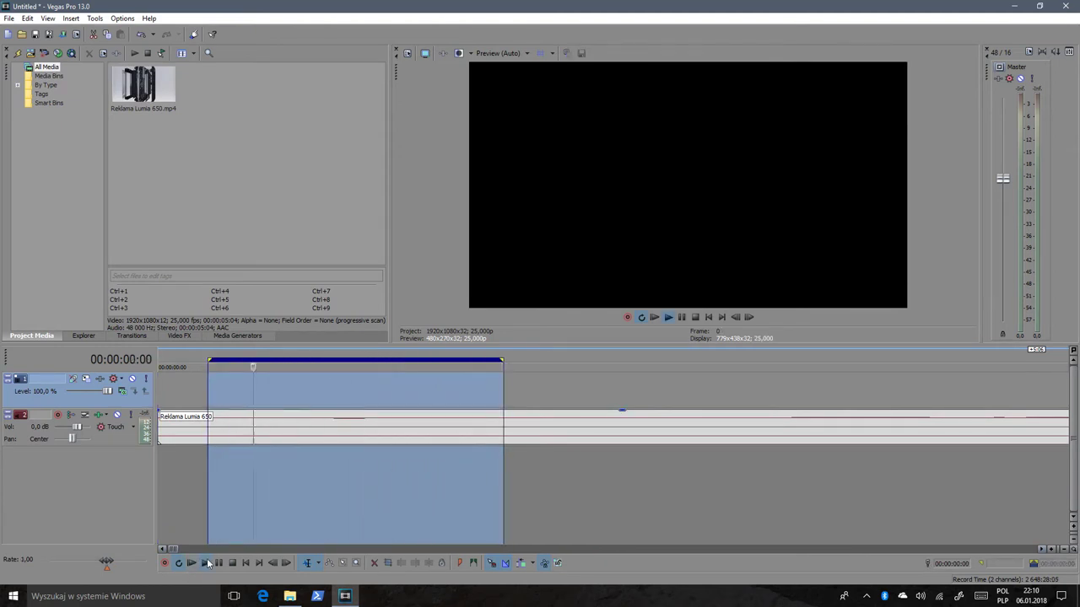
Step: Mark a loop region about two frames long in the audio, shift it to start at frame 5, and listen to it
drag(176, 549, 186, 548)
drag(260, 395, 320, 392)
click(207, 563)
drag(186, 548, 181, 549)
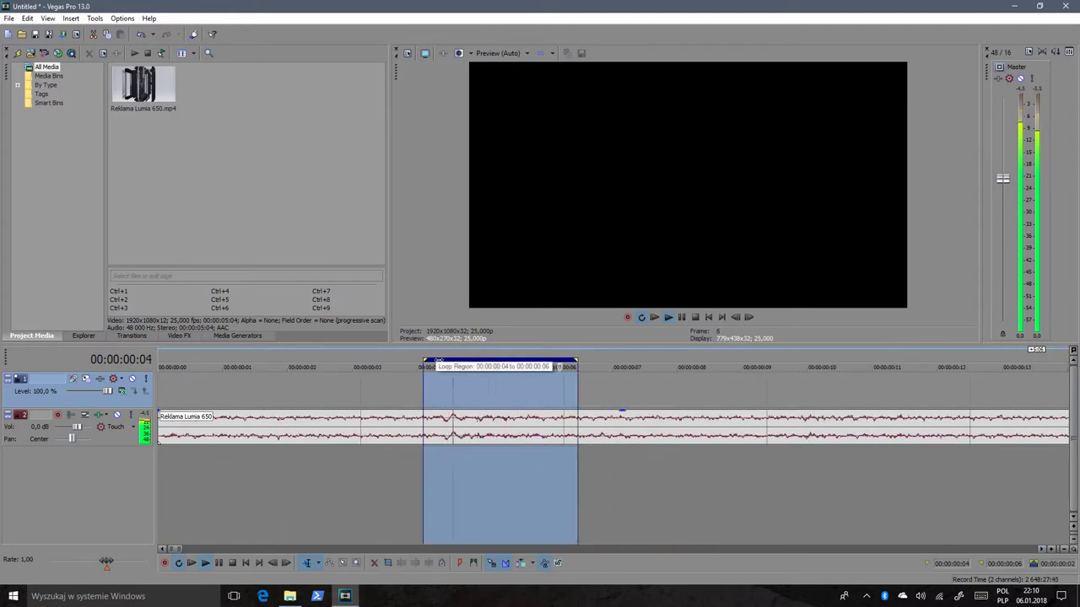
drag(475, 367, 588, 364)
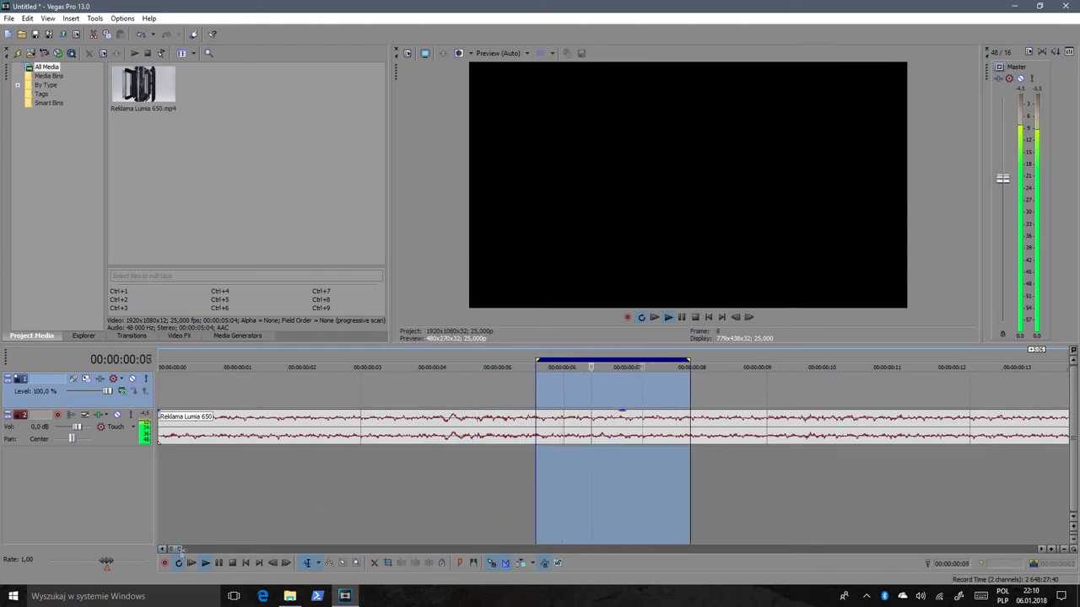
scroll(178, 553, right, 3)
scroll(178, 553, left, 2)
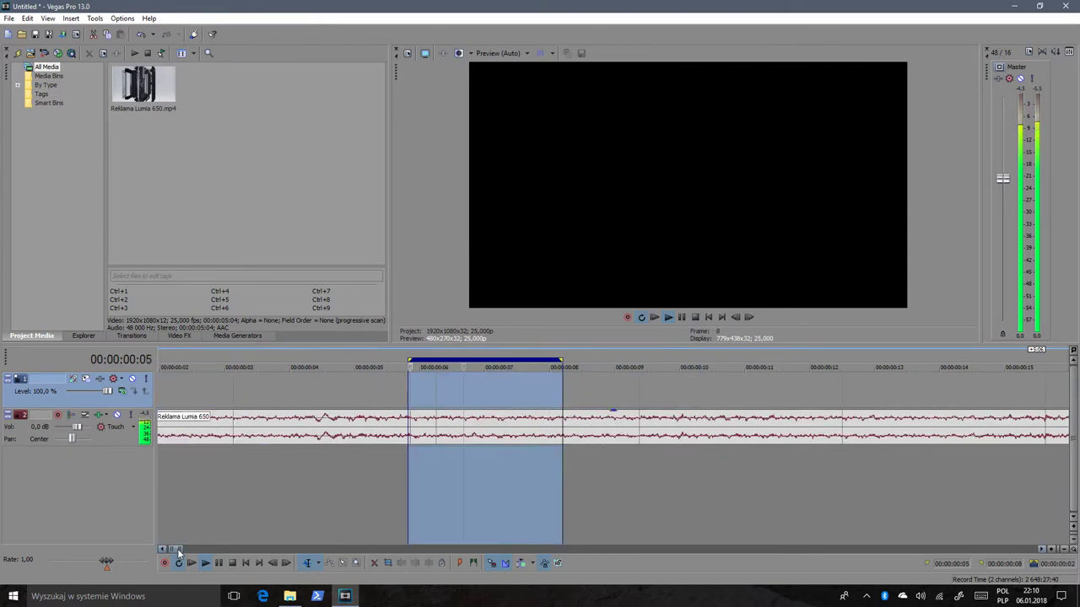
click(235, 565)
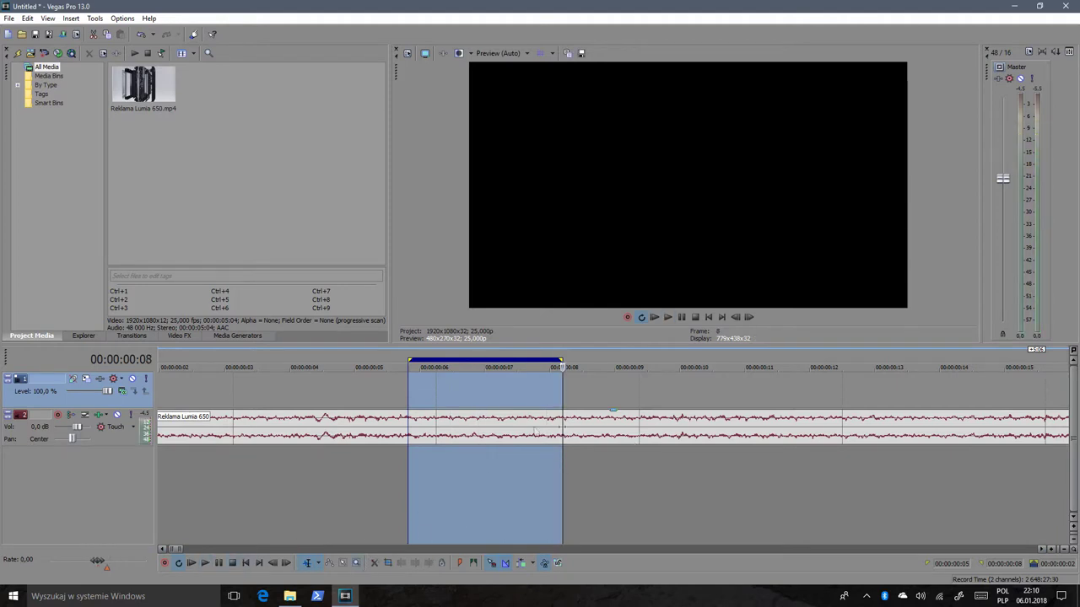
Step: Split the audio event at both ends of the loop region
click(407, 435)
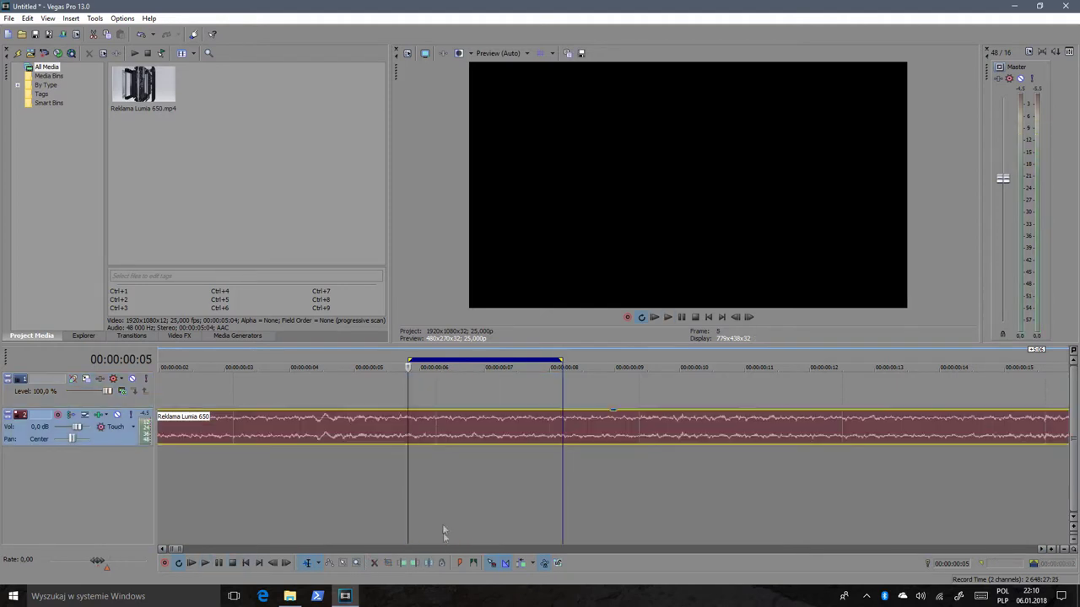
click(428, 563)
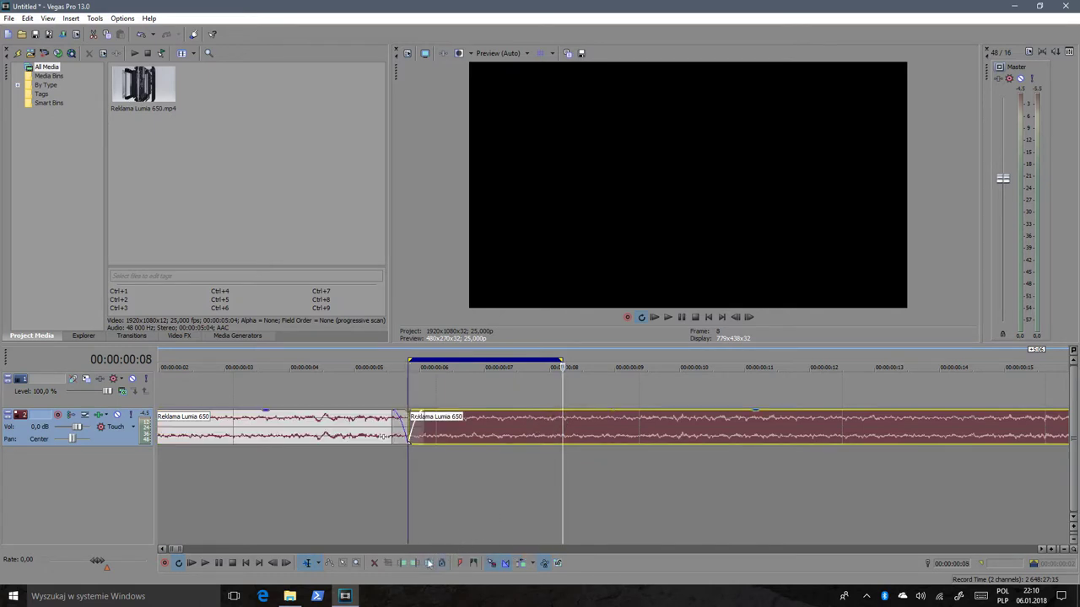
click(429, 564)
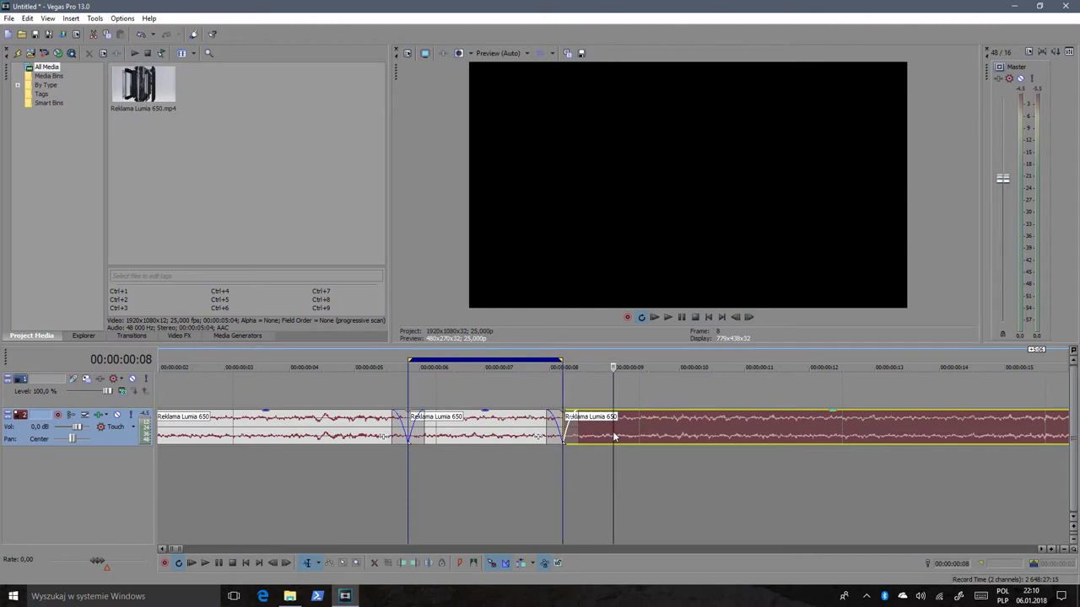
Step: Delete the audio before and after the loop region and remove the fade-in and fade-out from the remaining fragment
key(Delete)
click(341, 443)
key(Delete)
drag(422, 426, 418, 428)
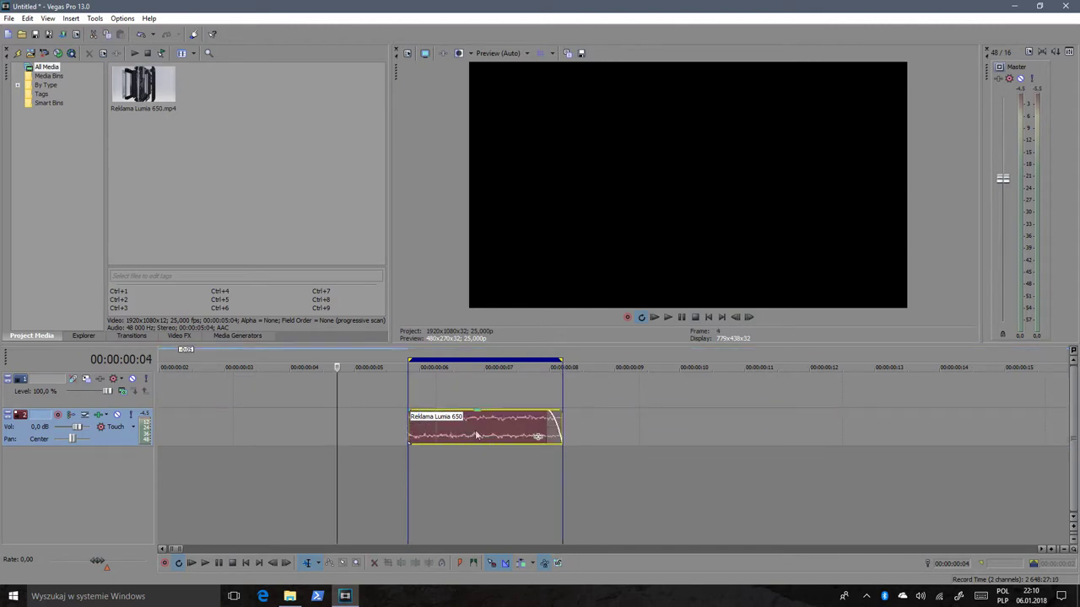
drag(549, 424, 561, 426)
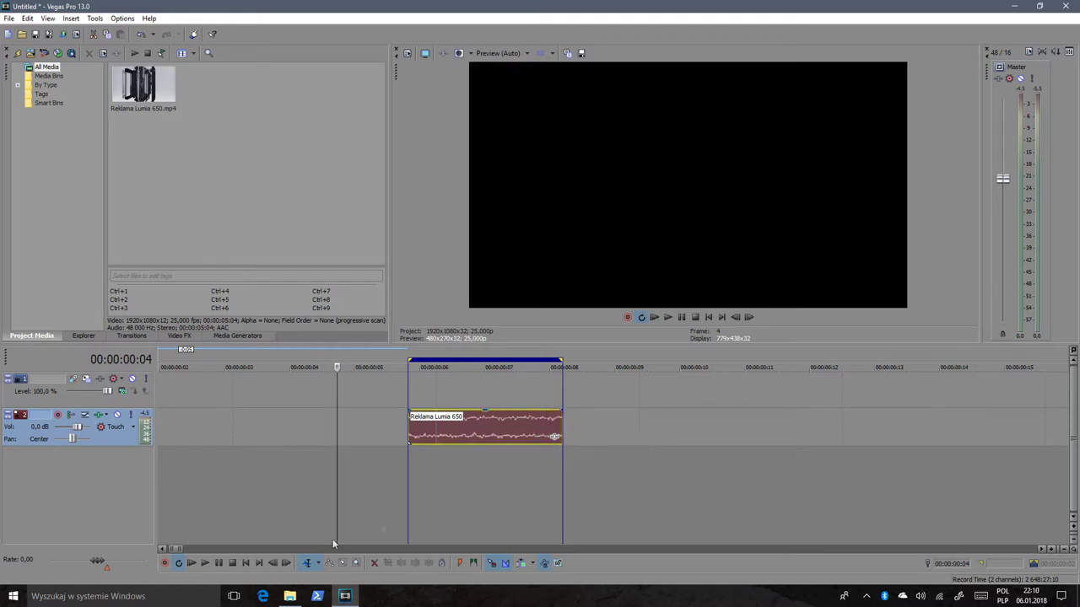
Step: Turn off loop playback and move the audio fragment to the start of the timeline
click(179, 564)
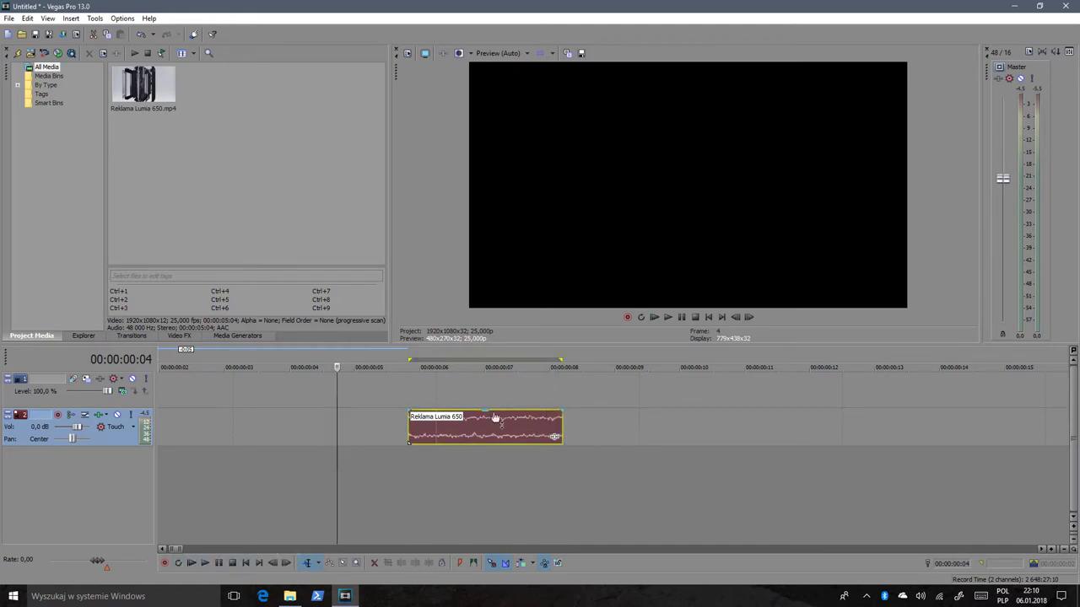
click(555, 436)
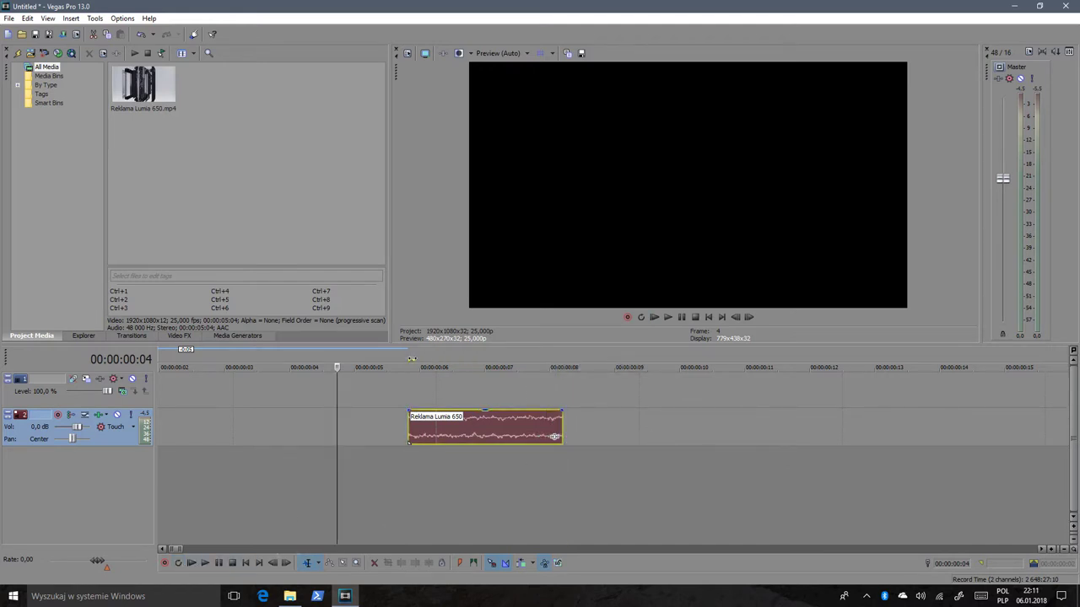
drag(429, 436, 111, 448)
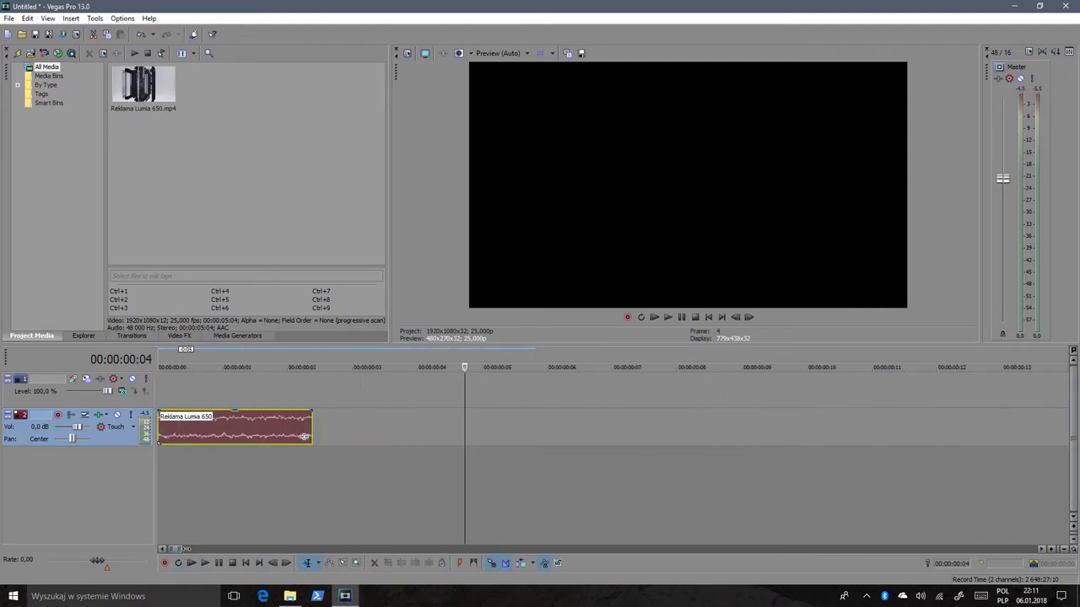
Step: Split the audio fragment at two close points between frames 1 and 2
scroll(304, 436, up, 3)
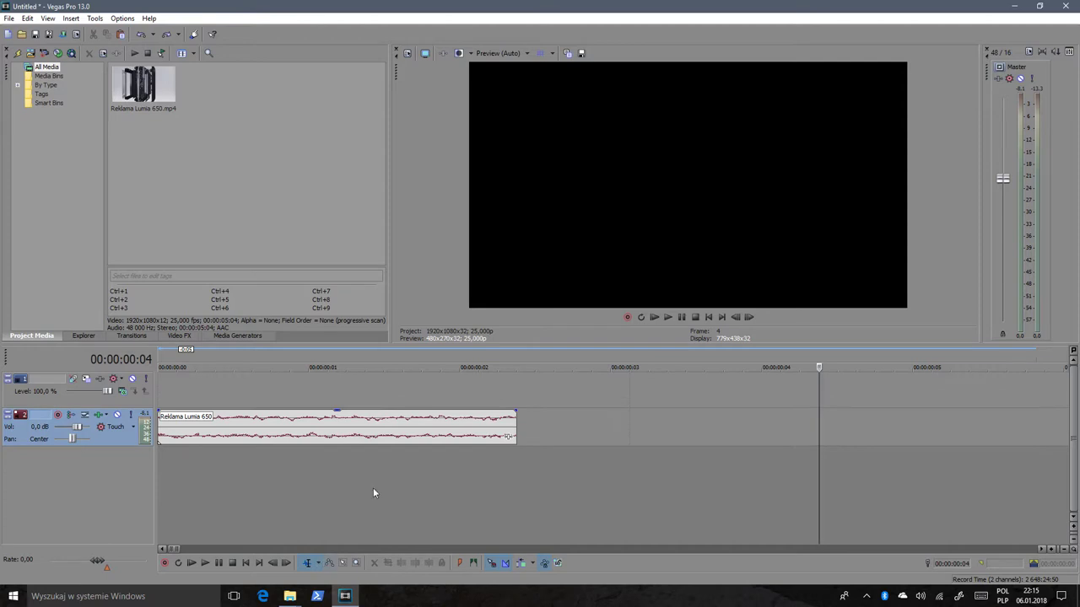
click(393, 391)
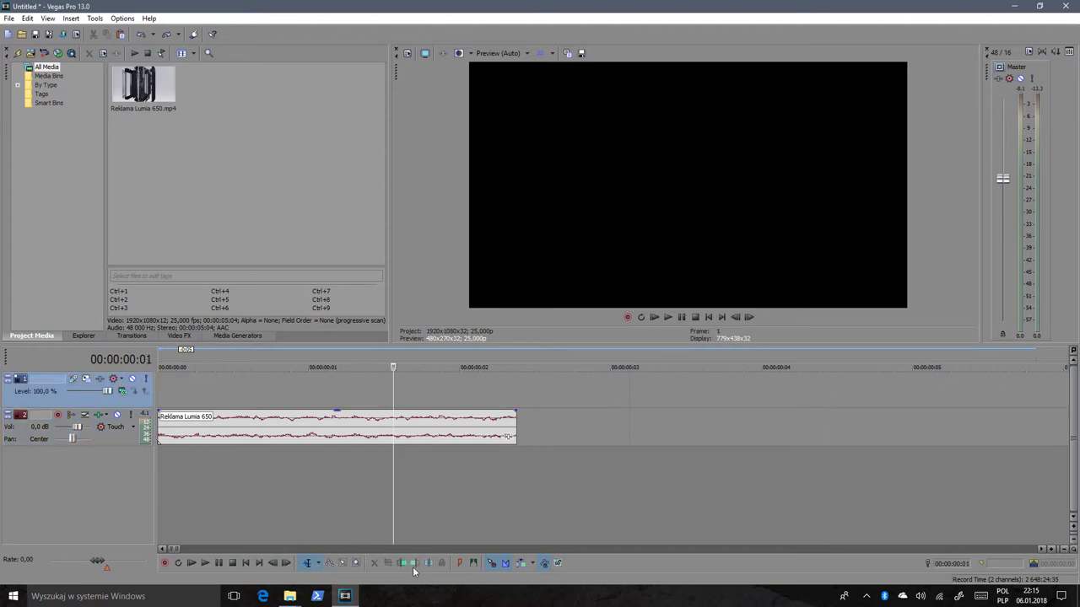
click(414, 564)
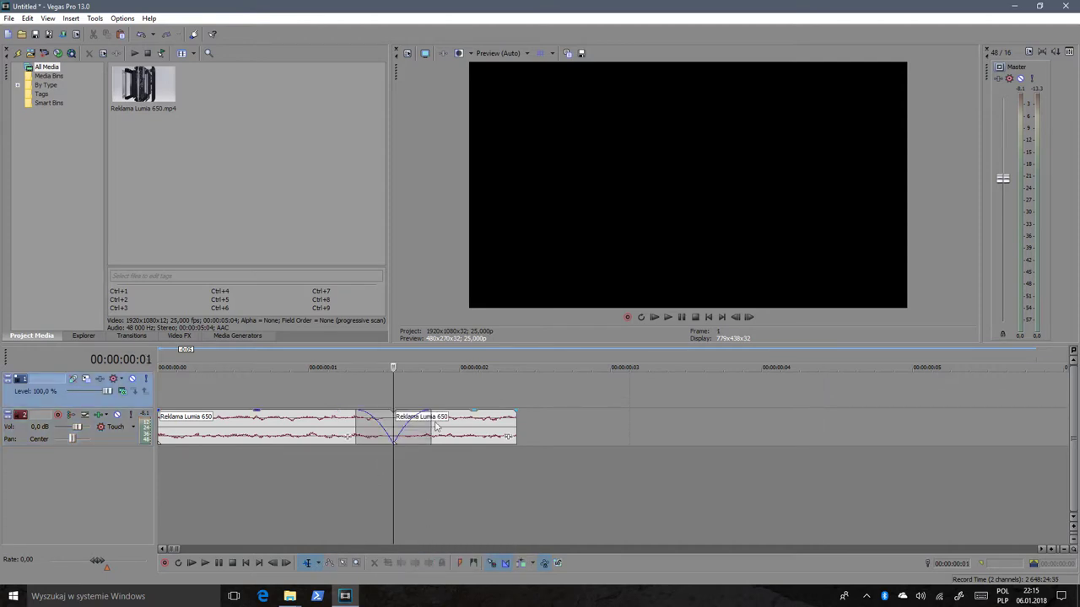
click(436, 393)
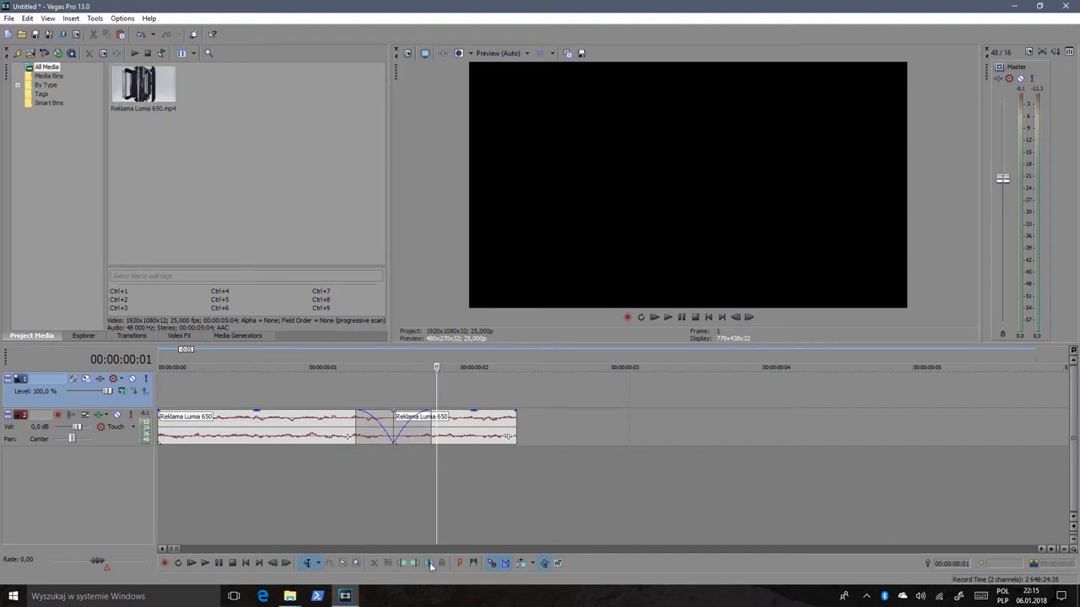
click(430, 563)
Step: Delete the two outer audio pieces and move the remaining middle sliver, without fades, to the start of the timeline
click(486, 438)
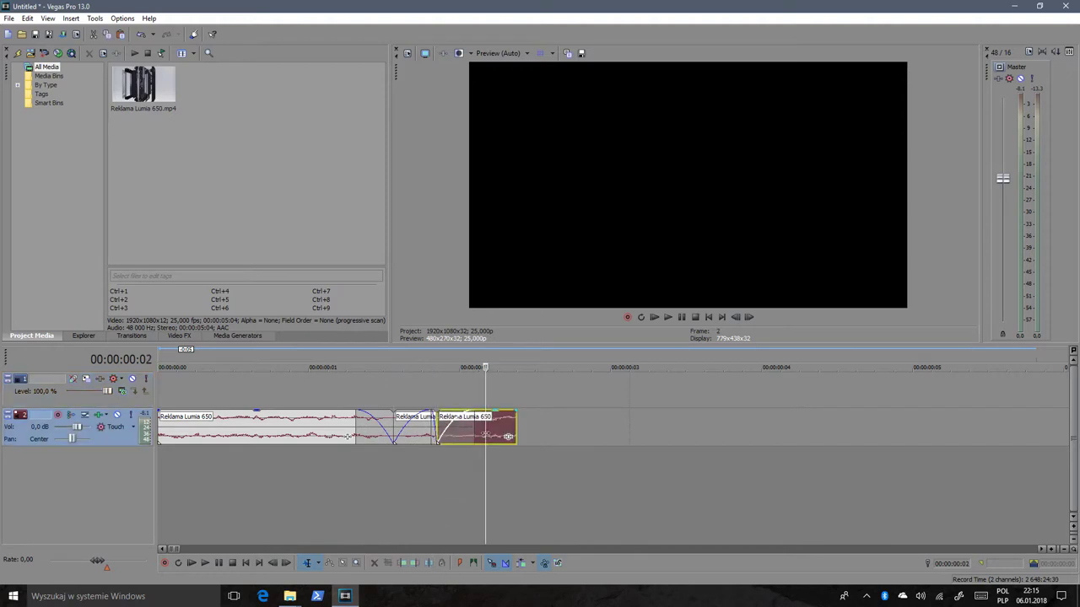
key(Delete)
click(321, 437)
key(Delete)
click(429, 421)
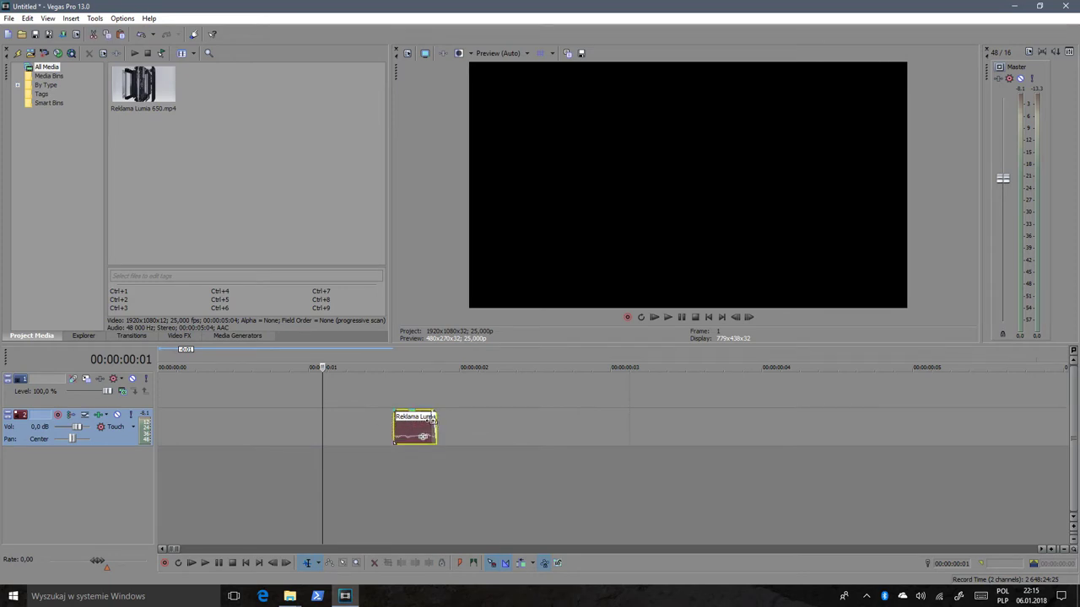
drag(425, 429, 168, 439)
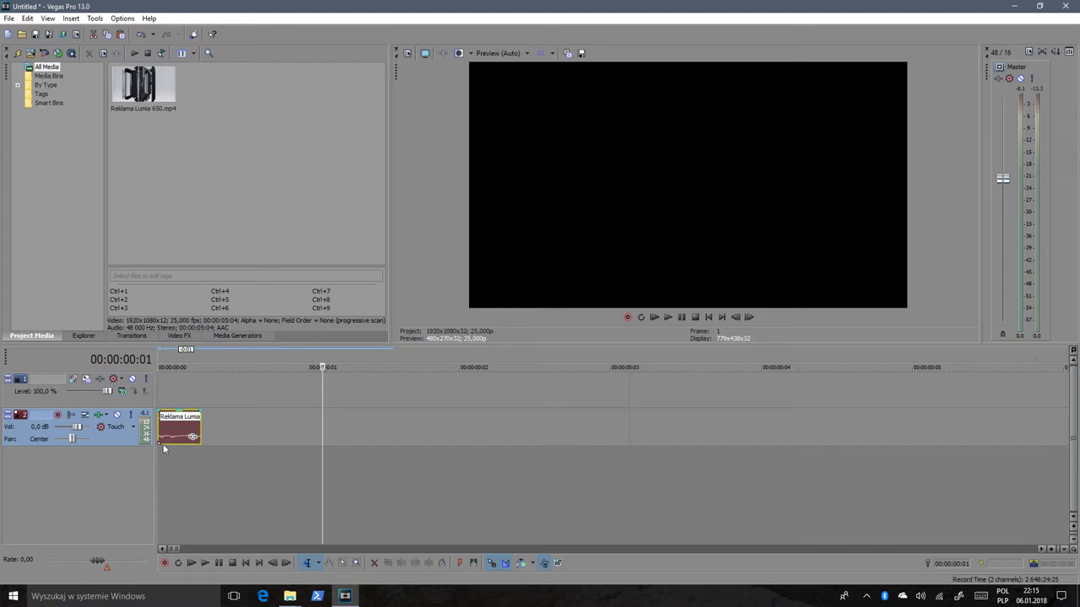
Step: Copy the short audio sliver and place the playhead at its end
right_click(168, 435)
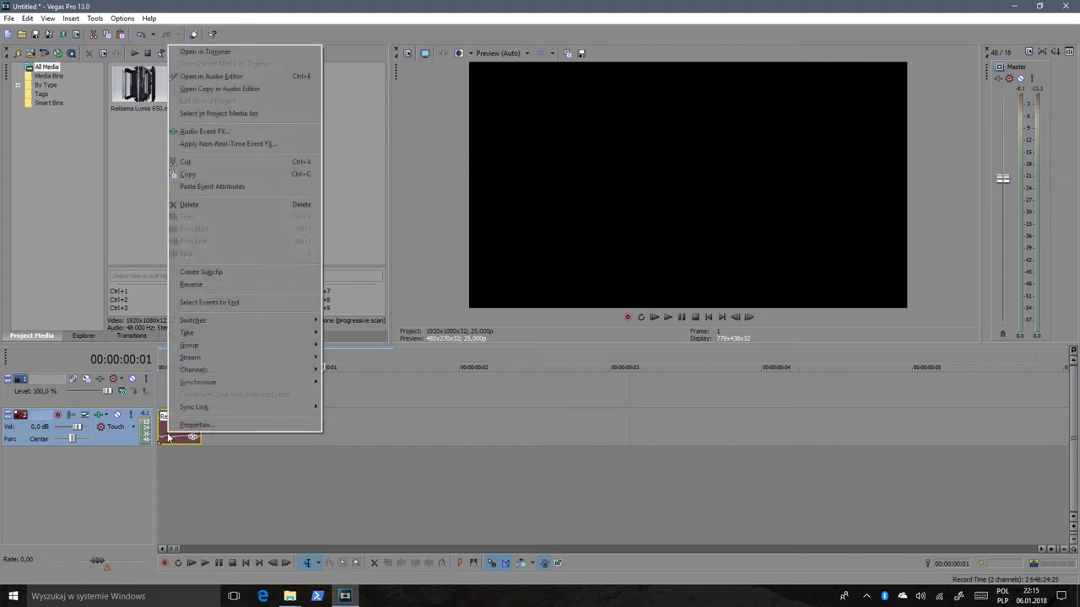
click(187, 174)
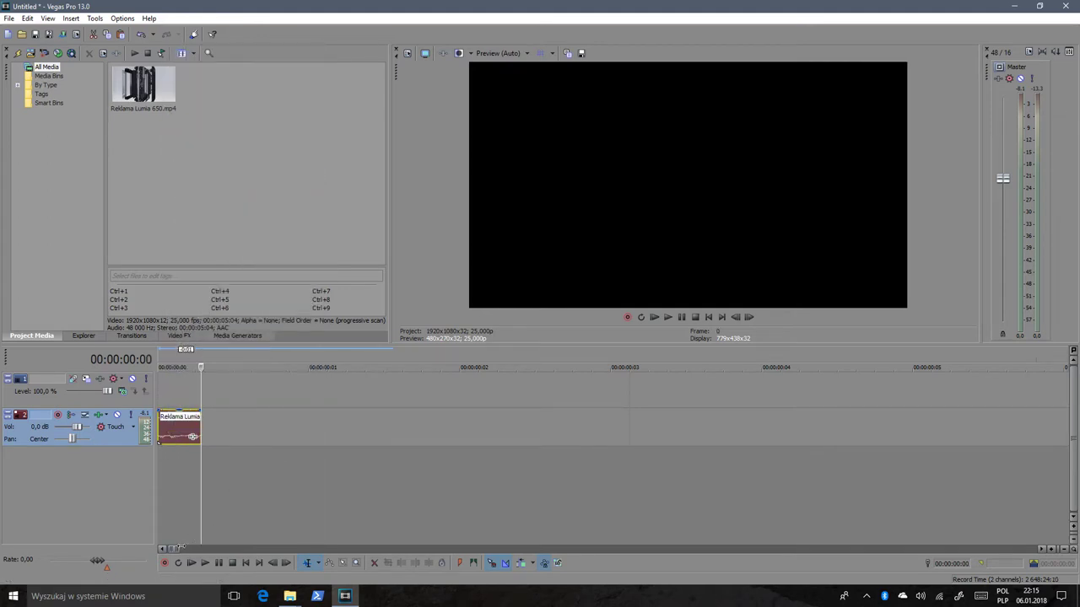
scroll(192, 436, down, 8)
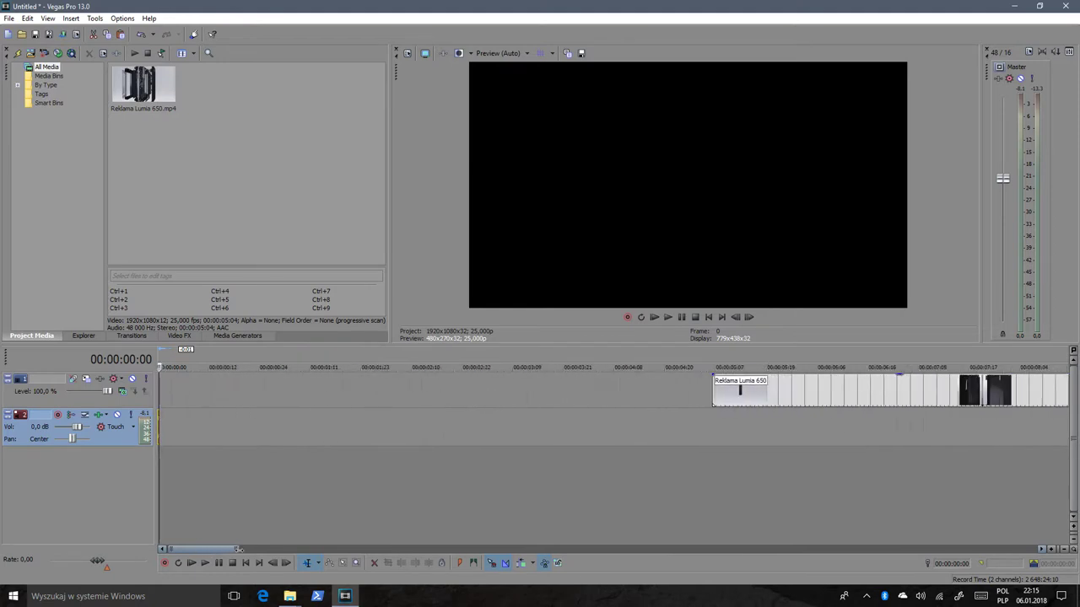
Step: Move the video clip to the timeline start, fill the audio track beneath it with repeated sliver copies, and play the result
scroll(614, 396, down, 1)
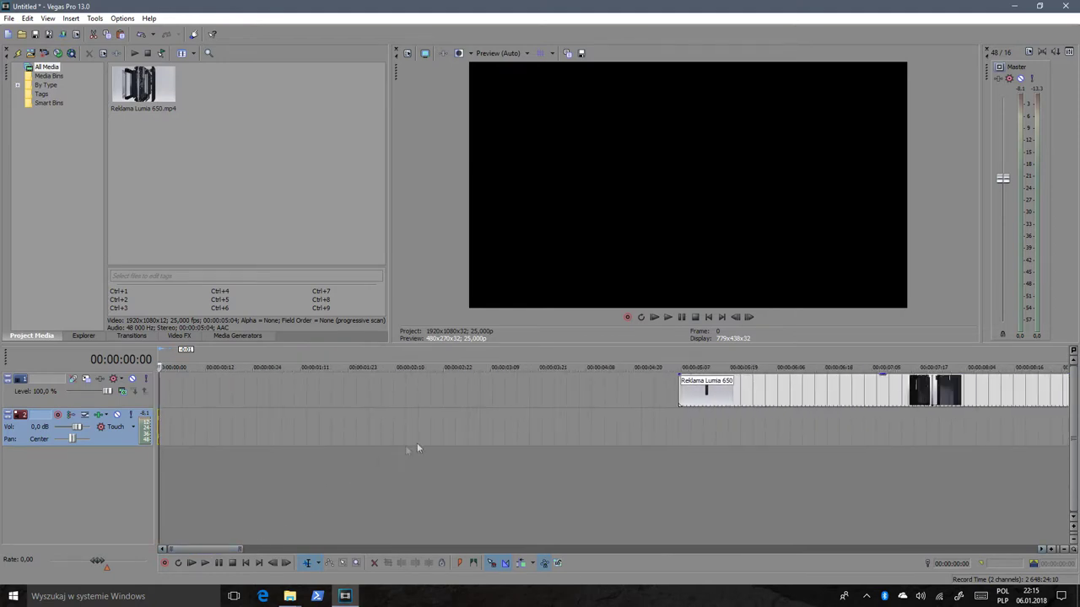
drag(727, 405, 203, 406)
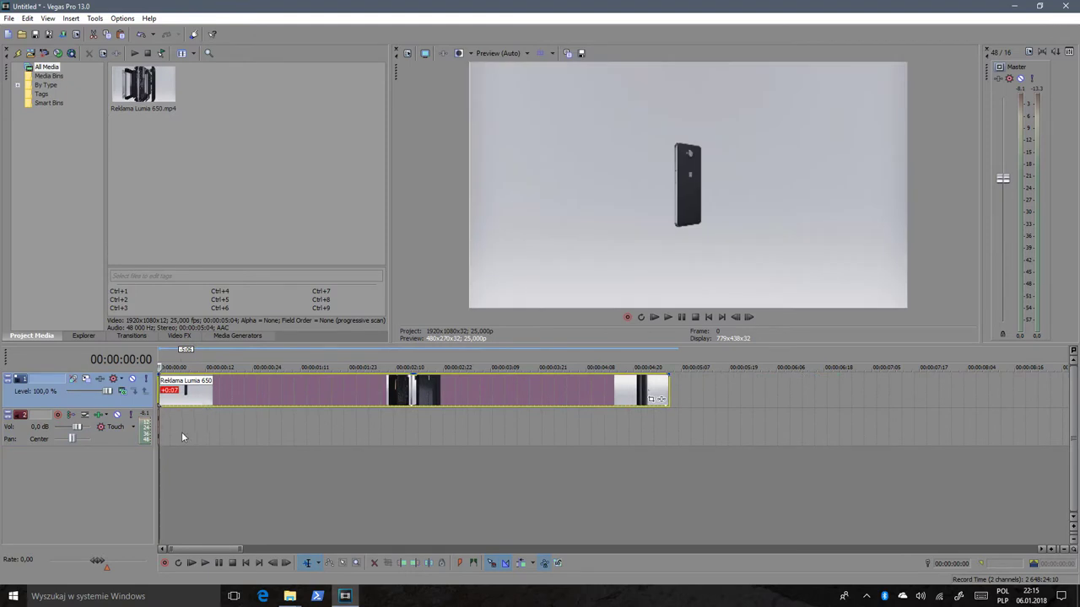
key(Right)
key(ctrl+r)
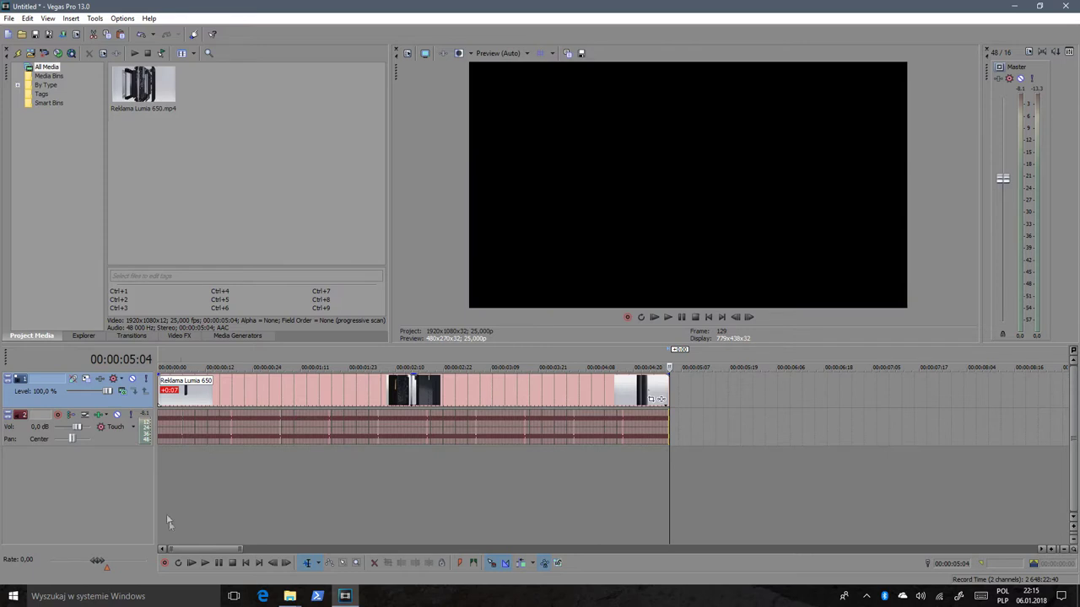
click(191, 563)
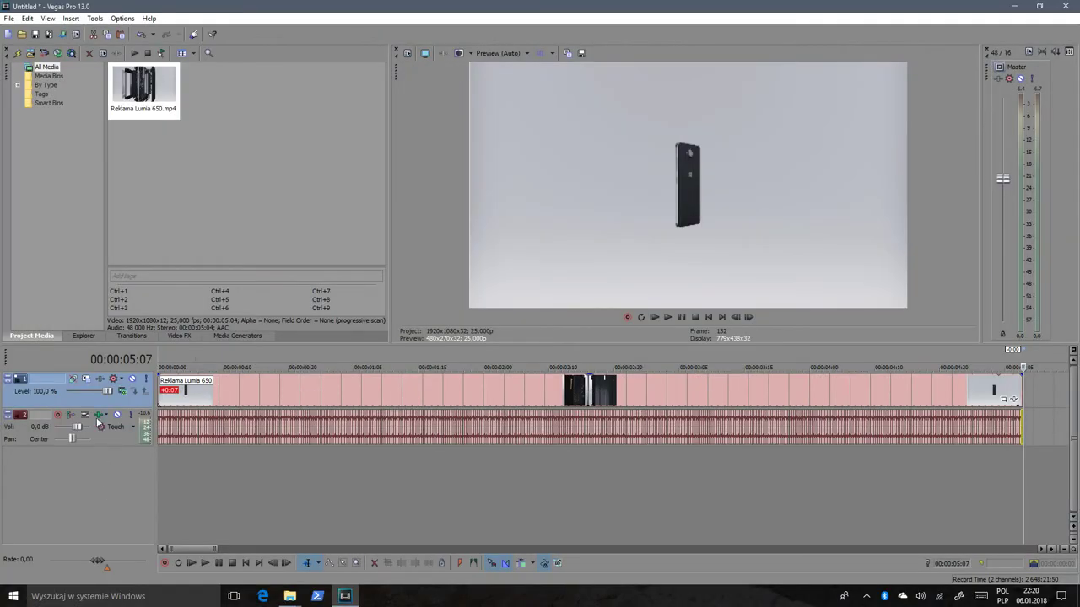
Step: Add the Pitch Shift plug-in to the audio track's effects chain
click(97, 418)
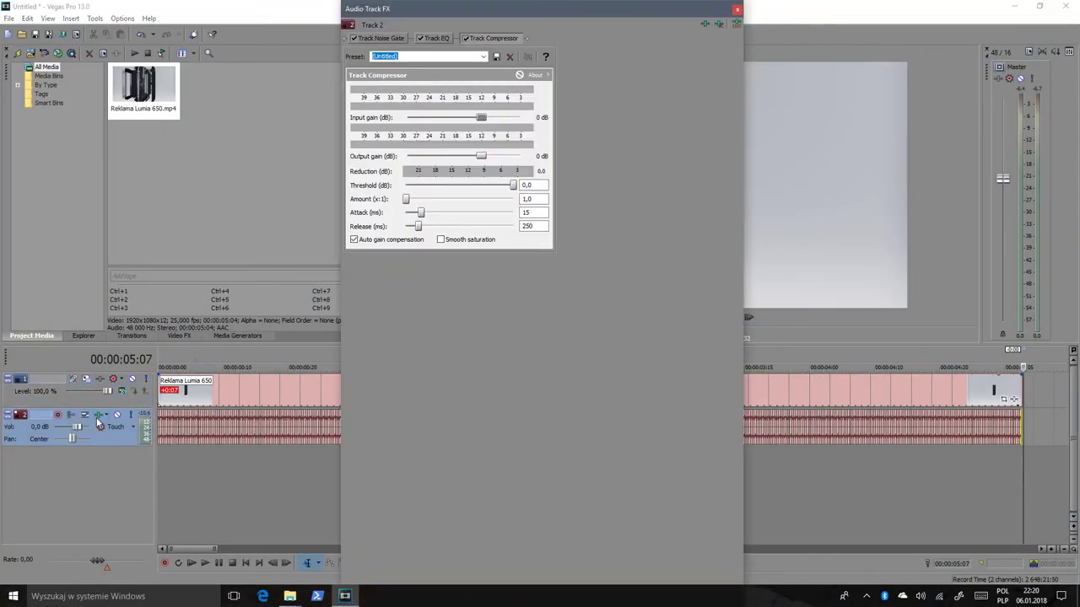
click(704, 26)
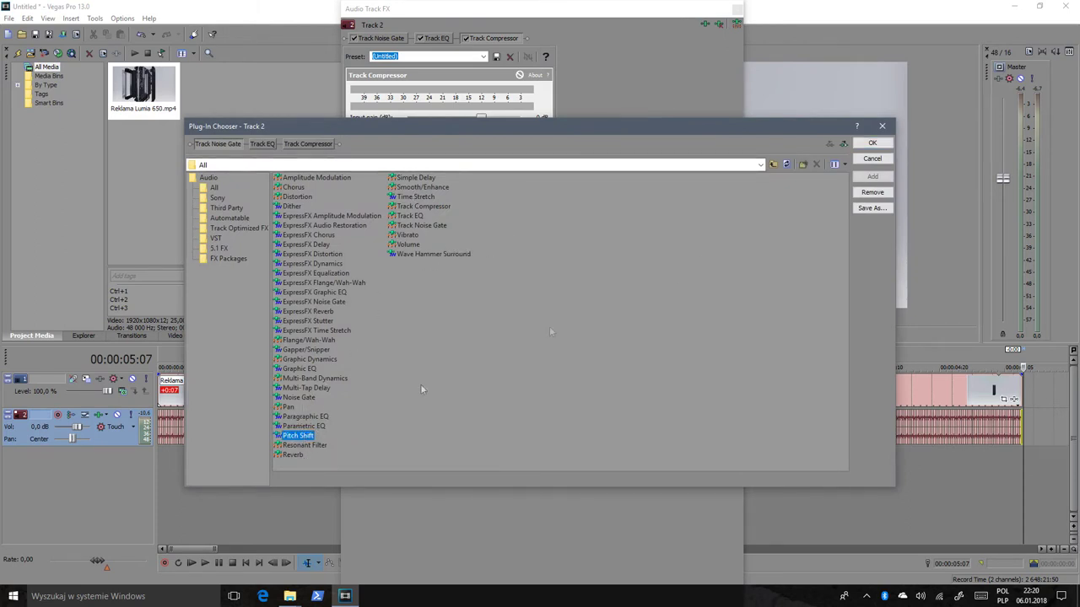
click(872, 176)
click(869, 145)
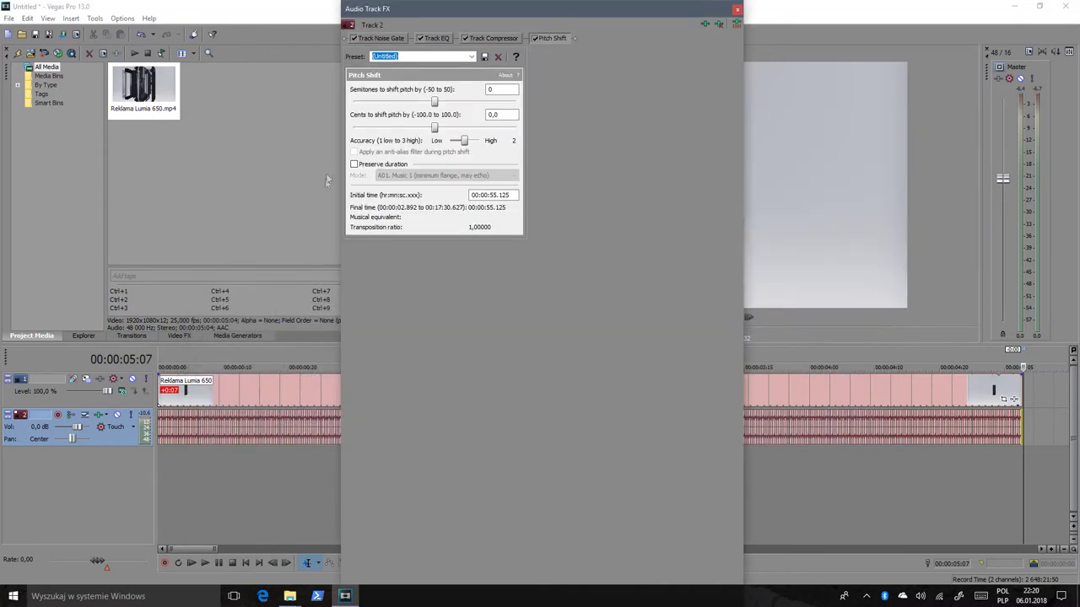
Step: Play the timeline while enabling Preserve duration in Pitch Shift and raising the pitch by 9 semitones
click(1029, 390)
key(space)
key(space)
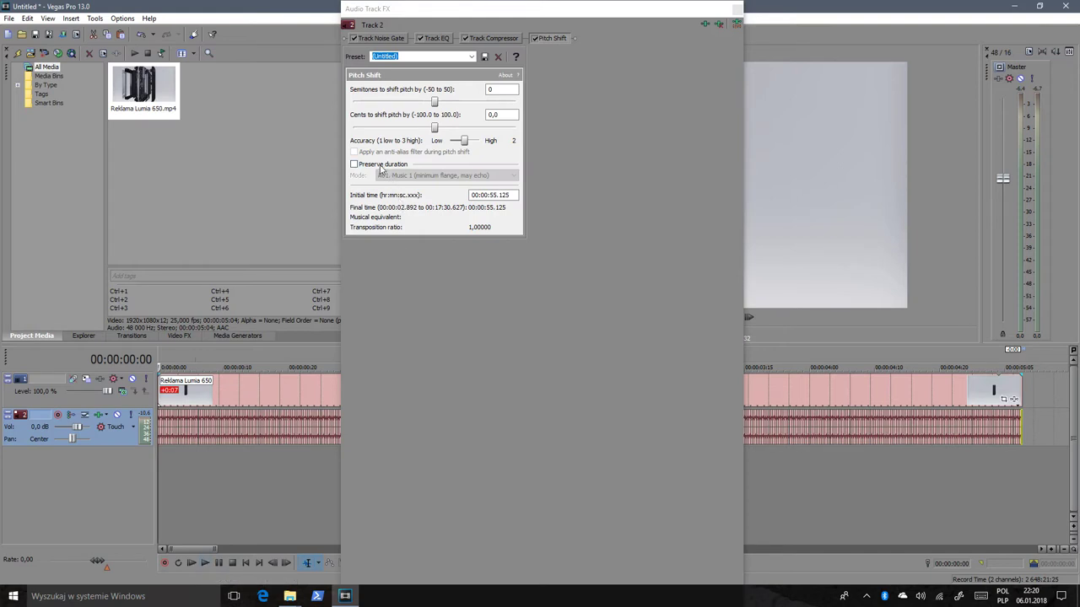
click(381, 166)
key(space)
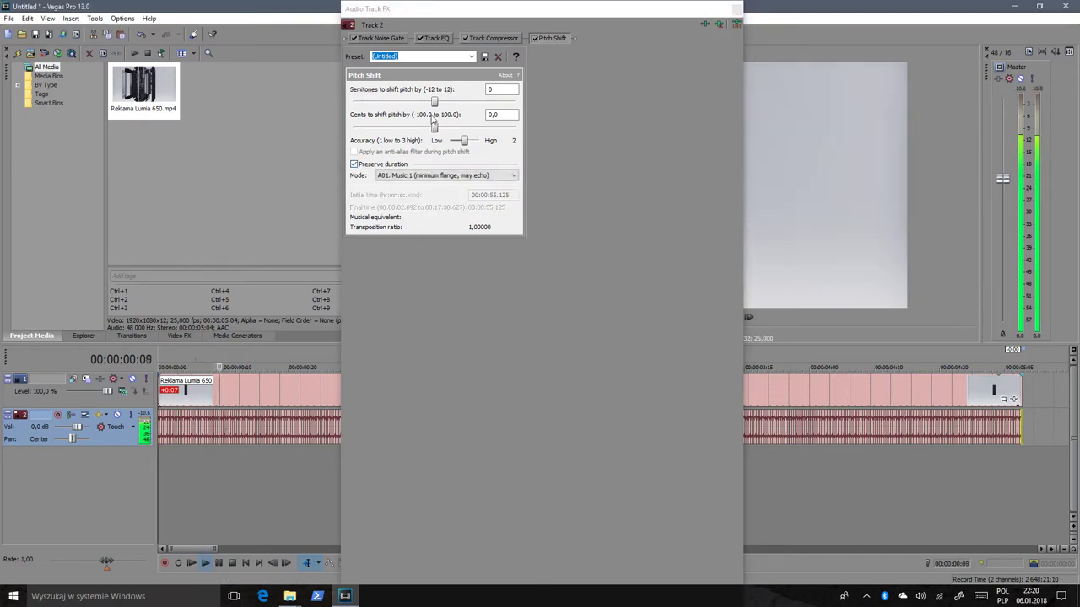
drag(434, 101, 498, 103)
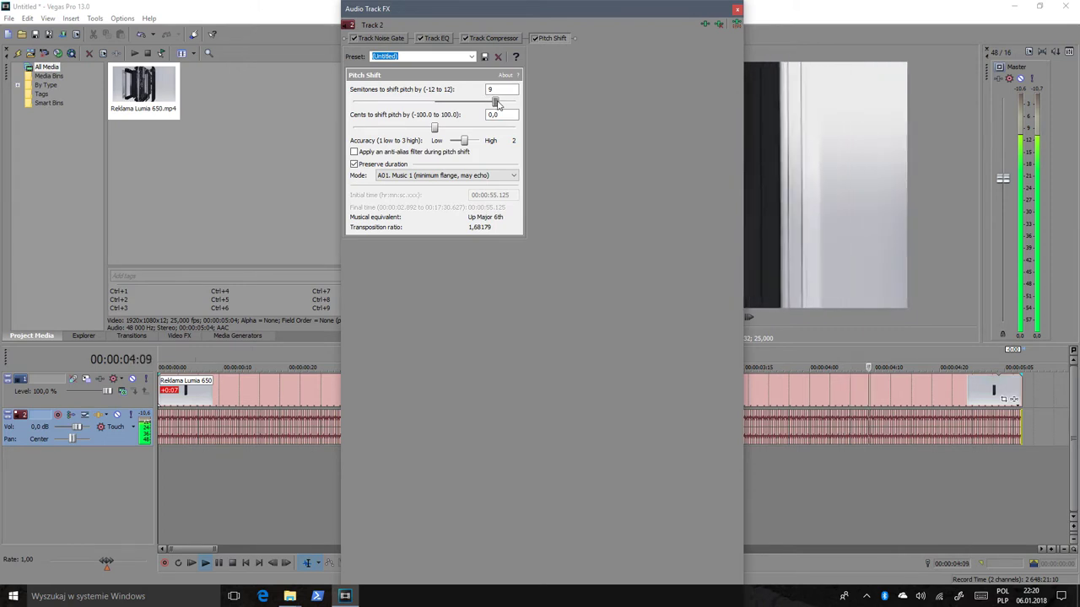
Step: Play the pitch-shifted audio from the start, stop playback, and close the track effects window
click(186, 564)
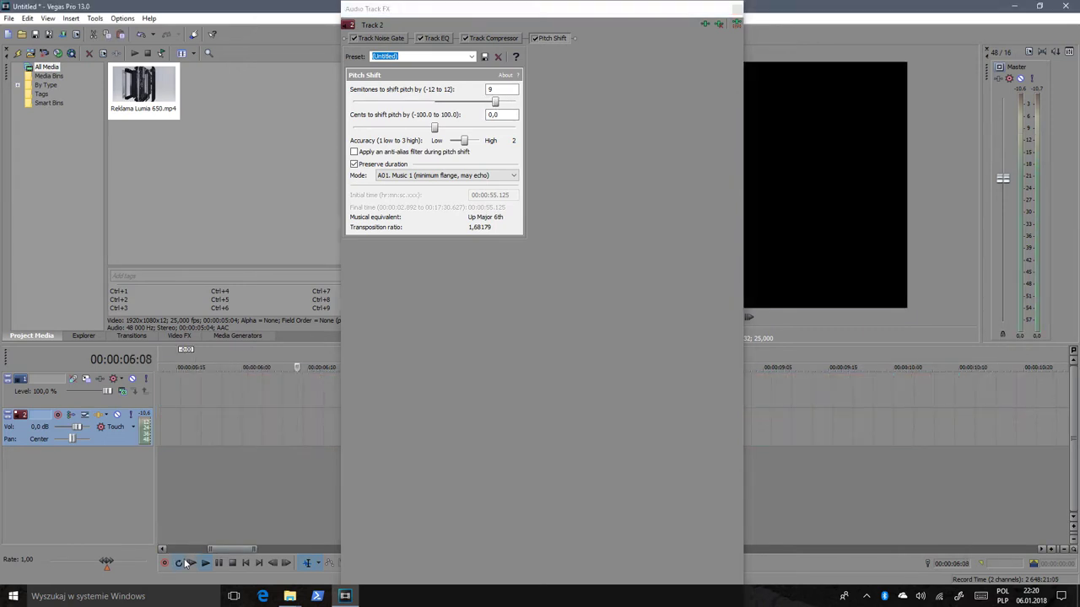
click(192, 563)
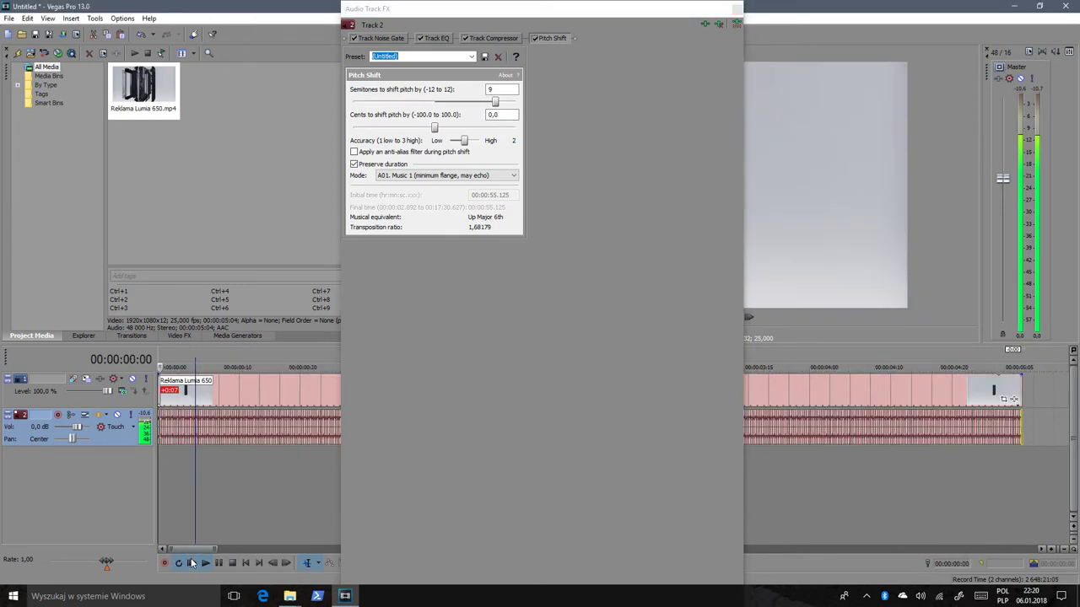
click(234, 564)
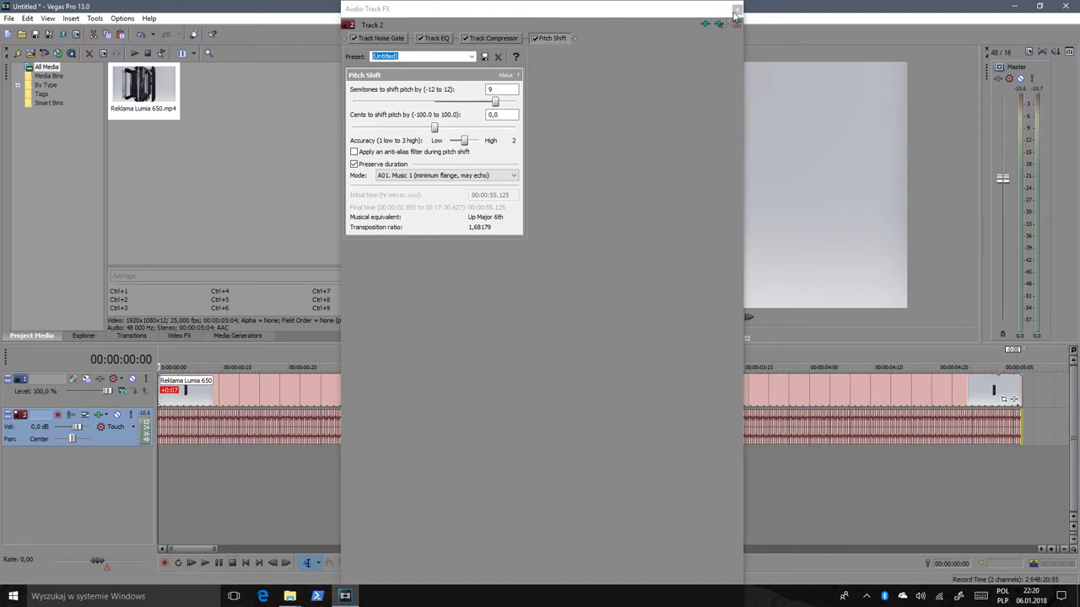
click(735, 11)
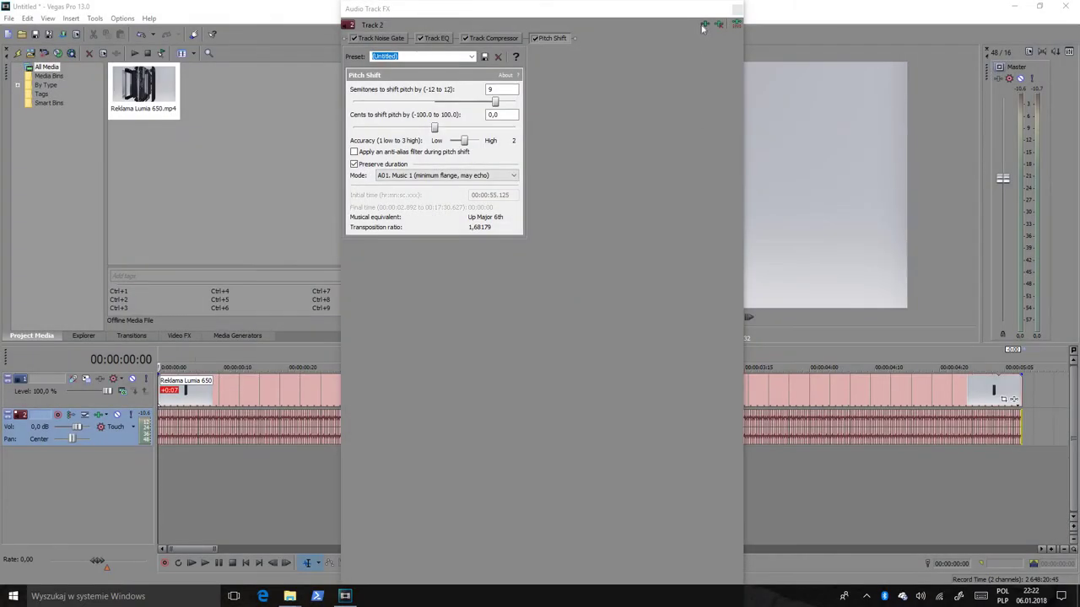
Step: Add the Smooth/Enhance plug-in to the audio track and set its operation to -5
click(705, 26)
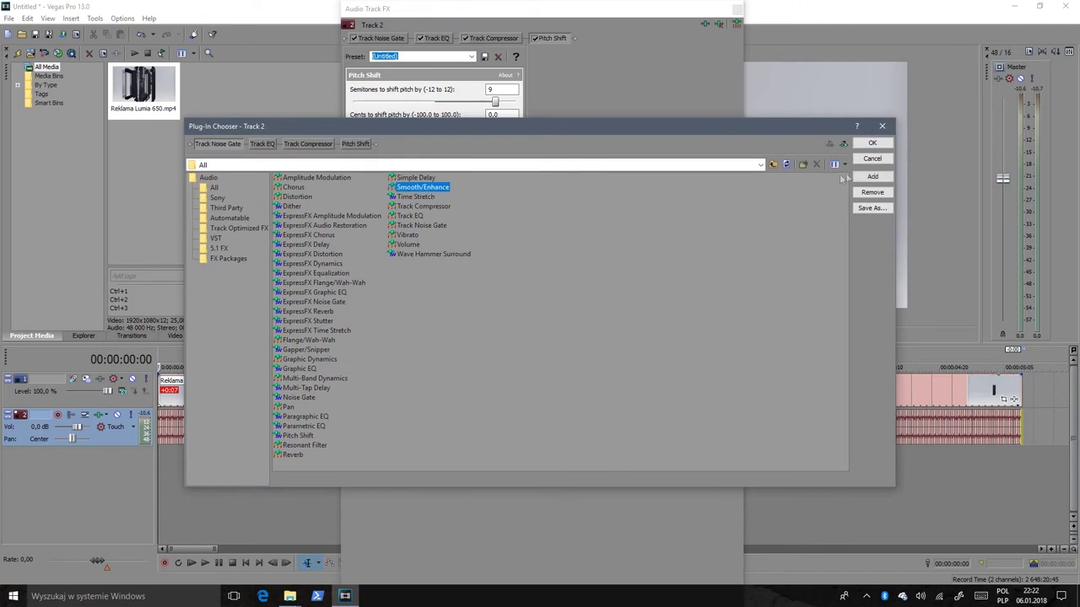
click(872, 176)
click(873, 143)
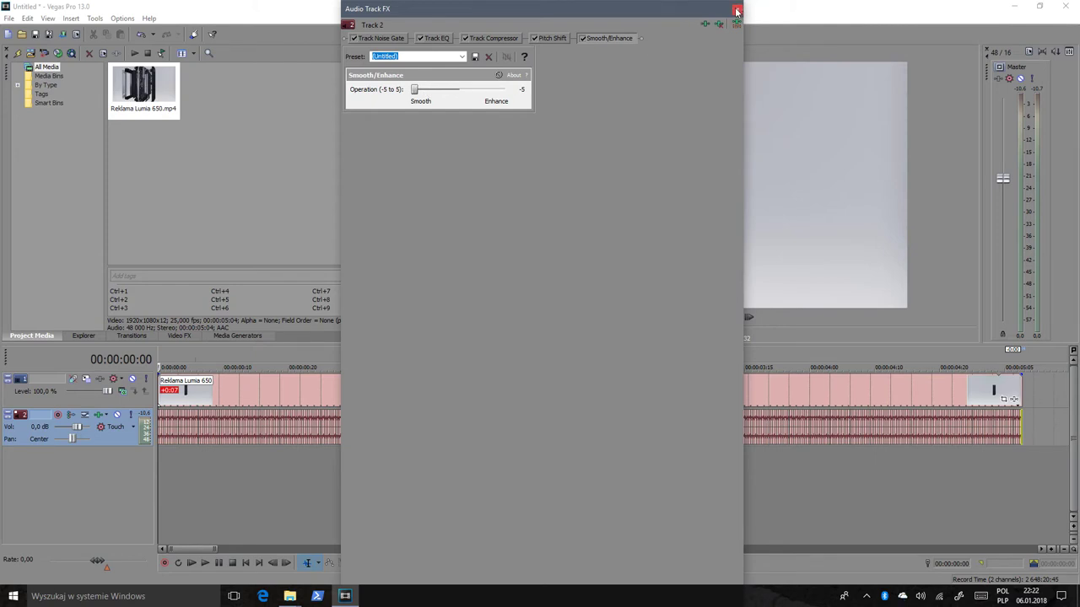
Step: Listen to the smoothed audio from the start, stop playback, and close the track effects window
click(188, 563)
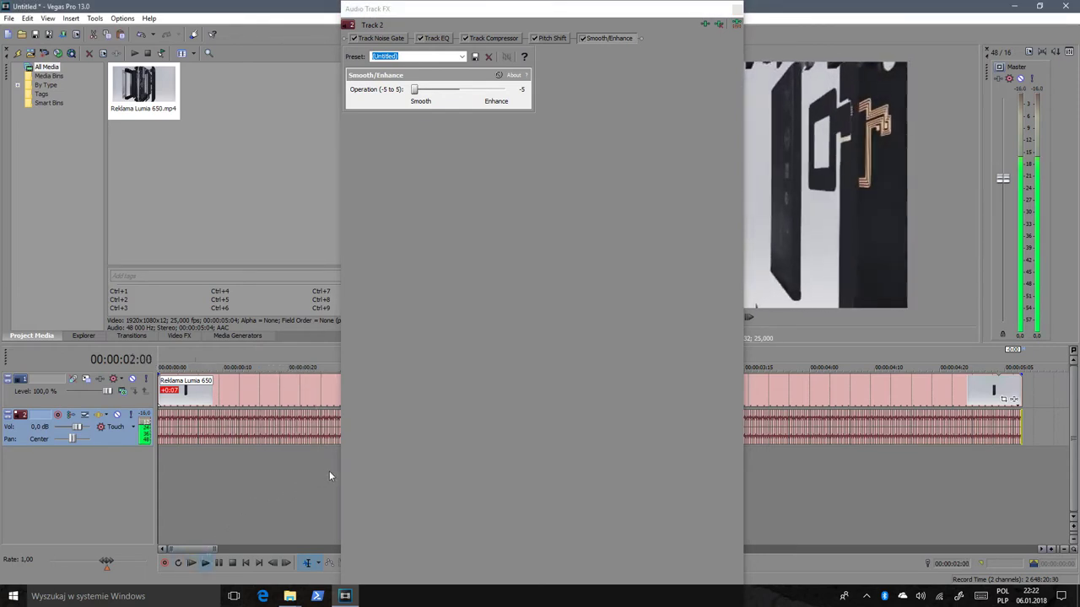
click(232, 563)
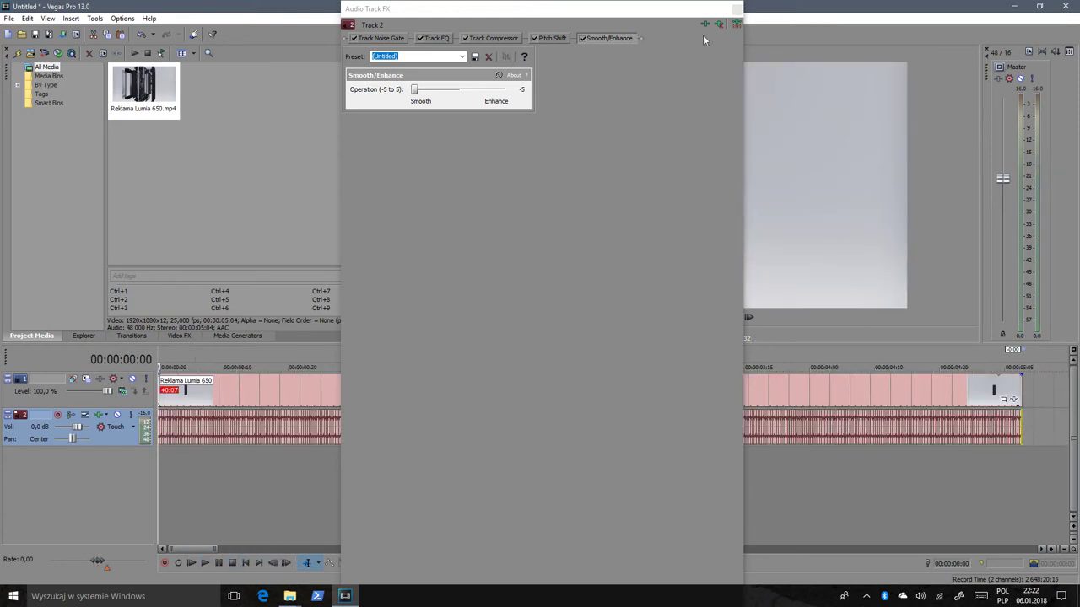
click(736, 11)
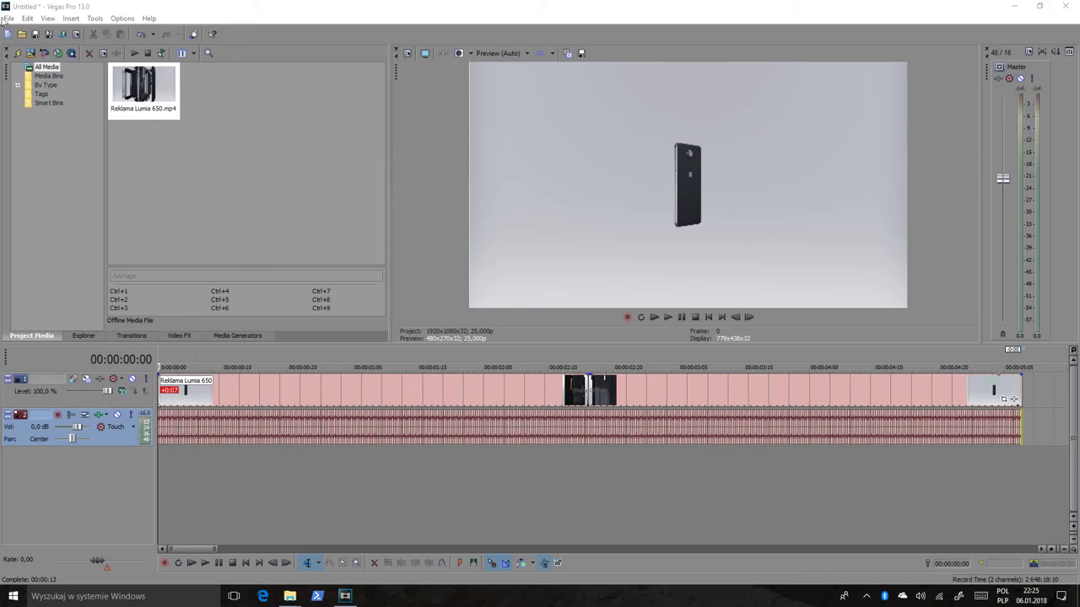
Step: Render the project as ReklamaLumia650Pitch with the MainConcept AVC/AAC Internet HD 1080p template and dismiss the finished render dialog
click(8, 19)
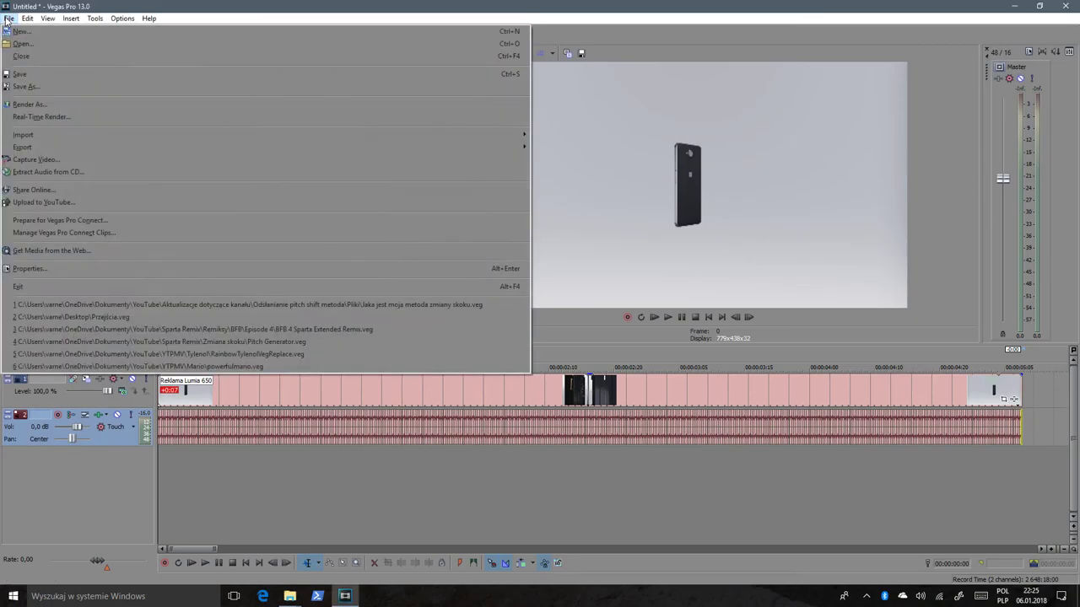
click(34, 106)
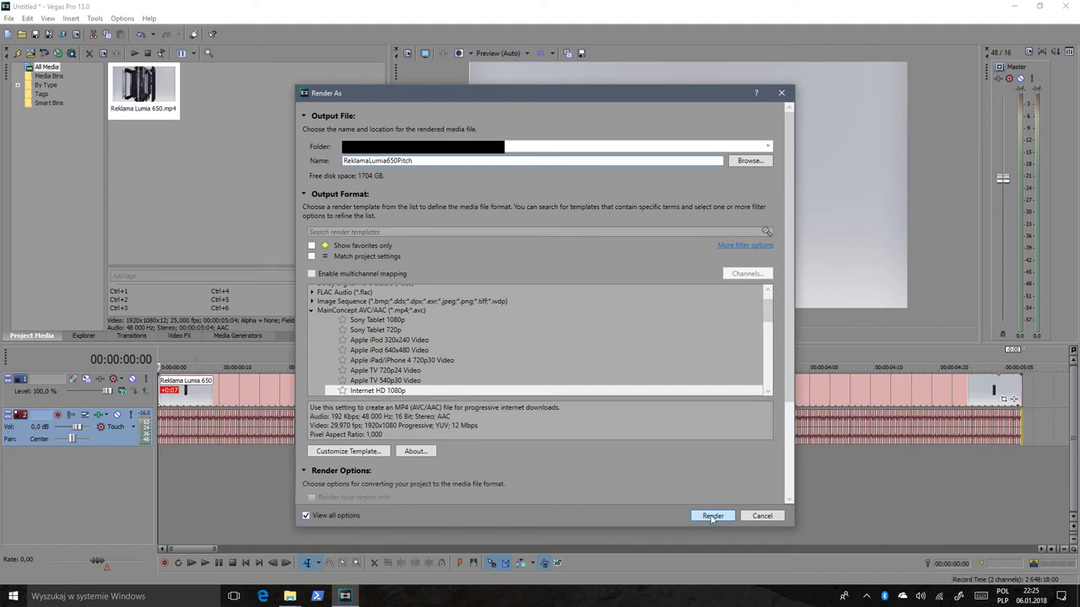
click(711, 516)
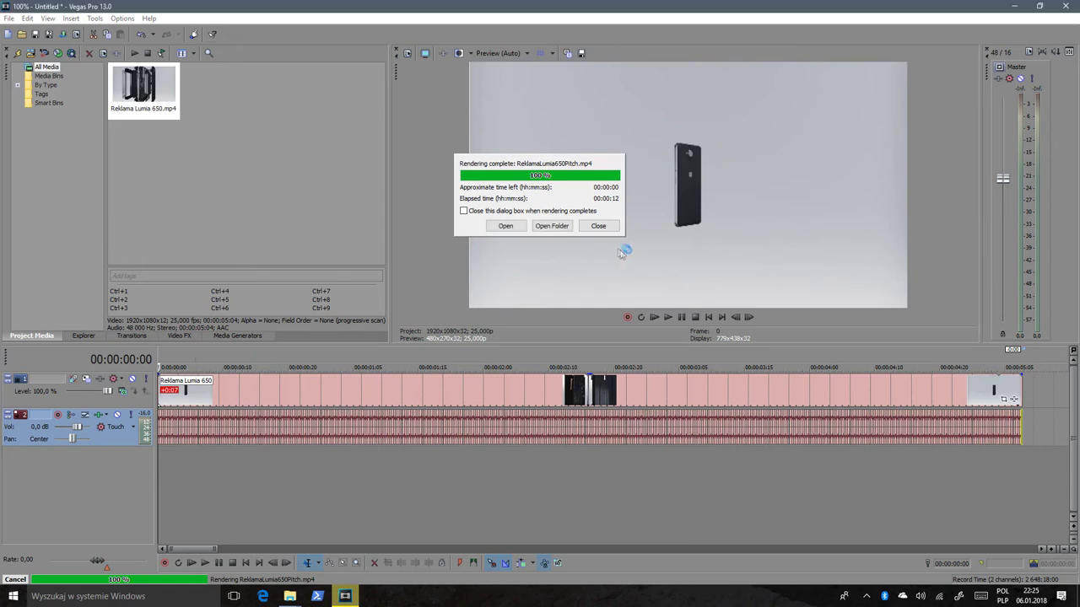
click(599, 226)
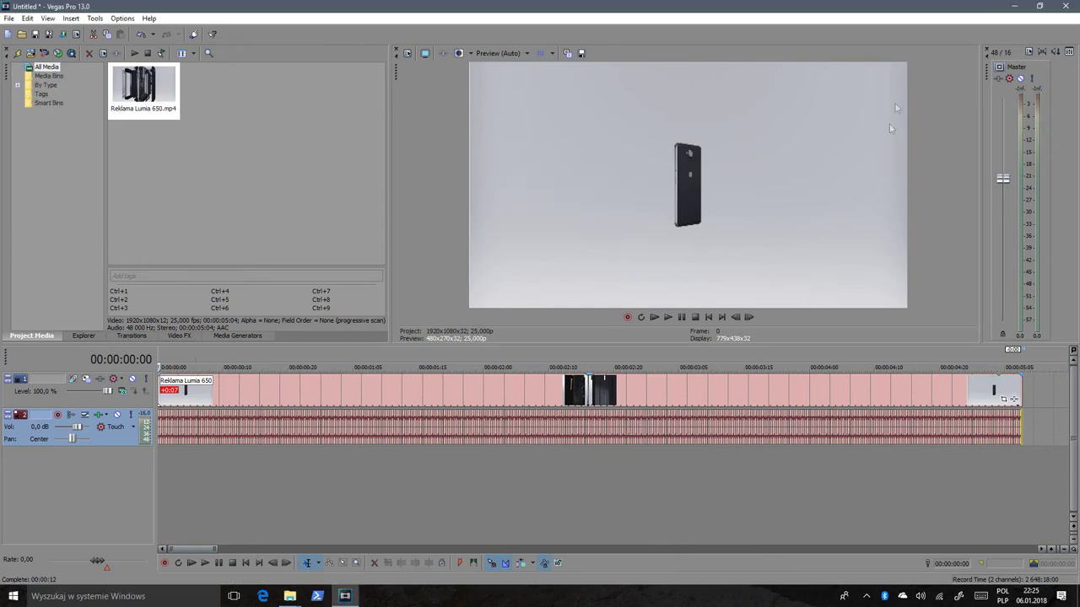
Step: Switch to the Niestandardowe 1.veg project and replace its SleepPitch.mp4 media with ReklamaLumia650Pitch.mp4 from the desktop
click(1014, 6)
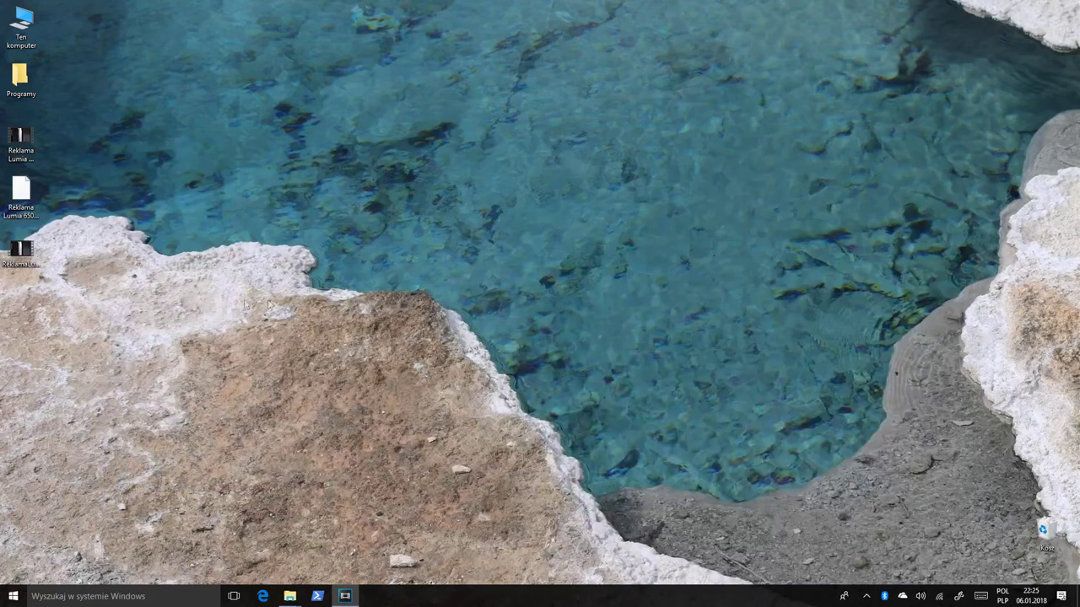
drag(37, 287, 515, 237)
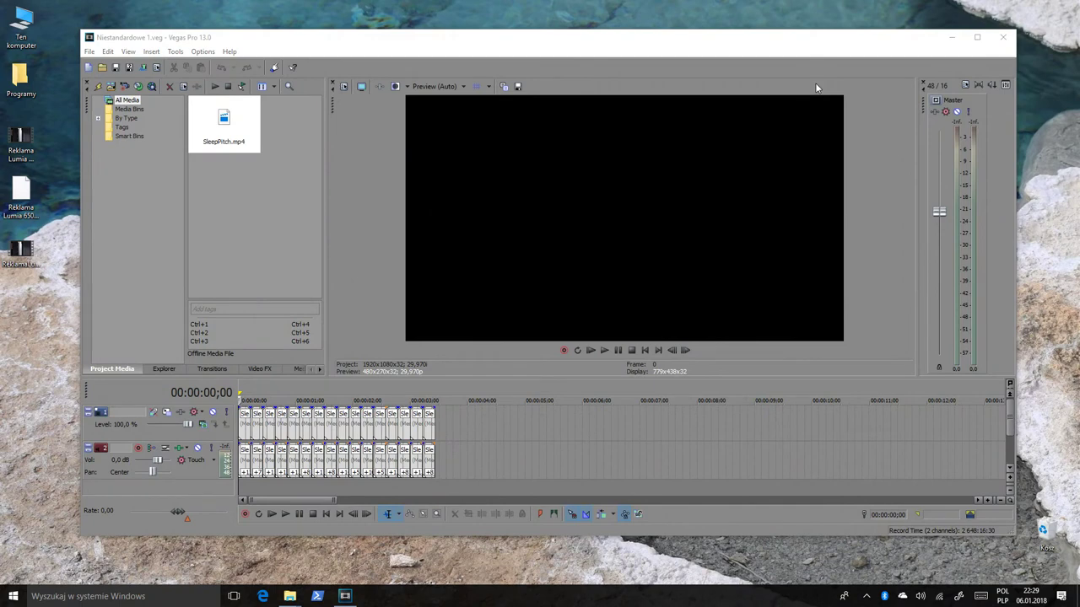
right_click(223, 118)
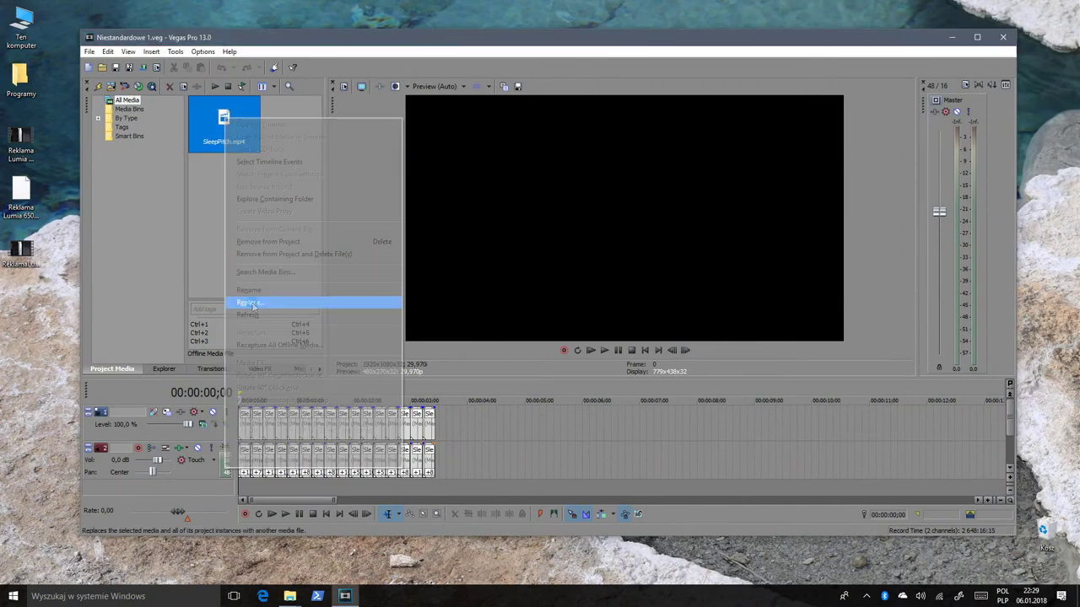
click(249, 303)
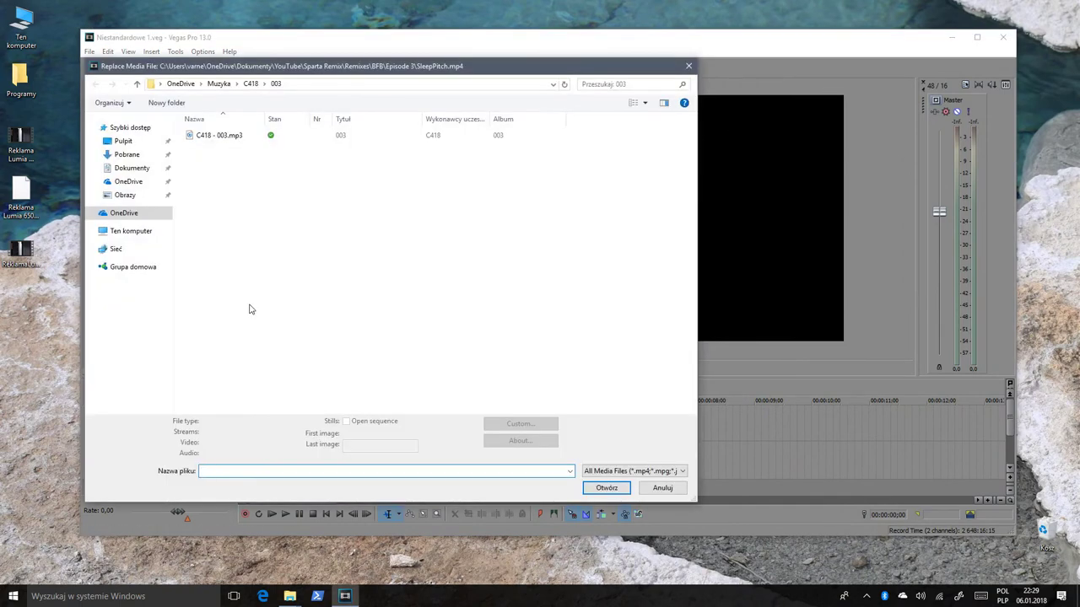
click(124, 142)
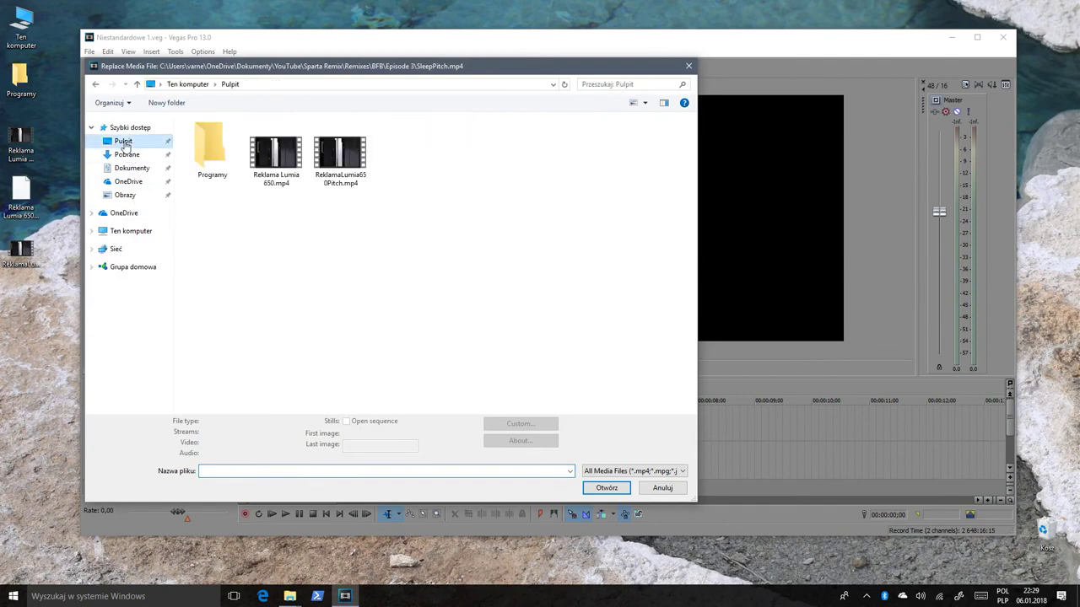
click(340, 185)
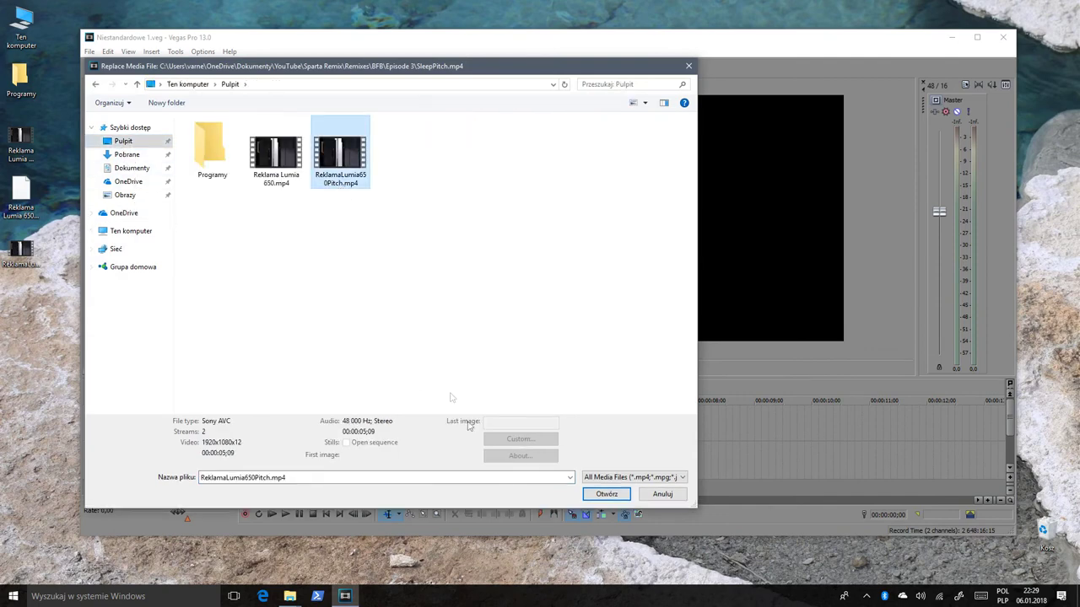
click(607, 494)
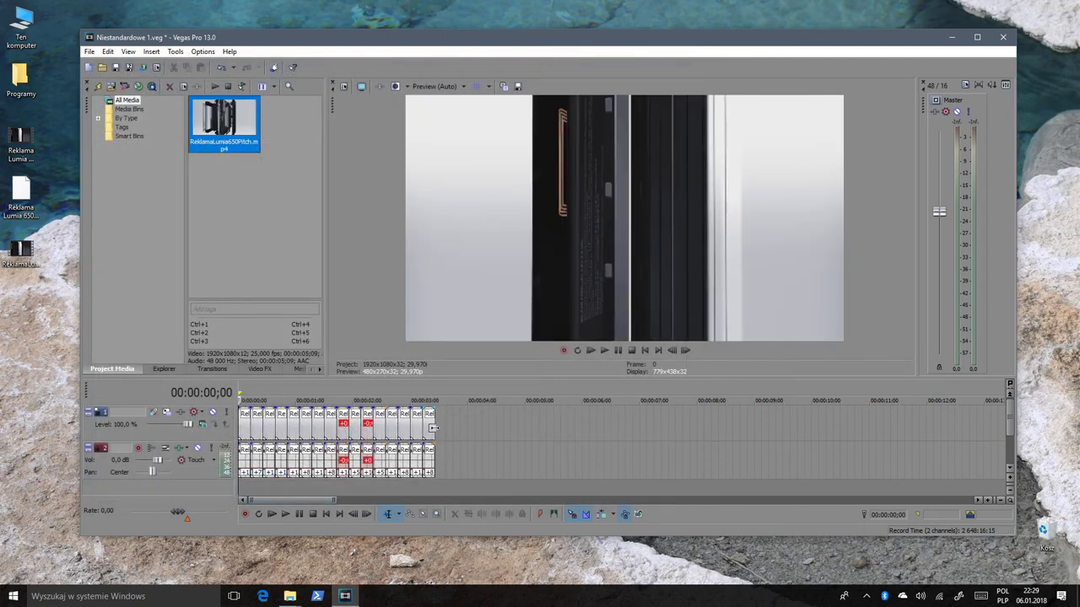
Step: Select the time range covering all clips, turn on loop playback, and play the sequence before stopping it
drag(439, 432, 225, 483)
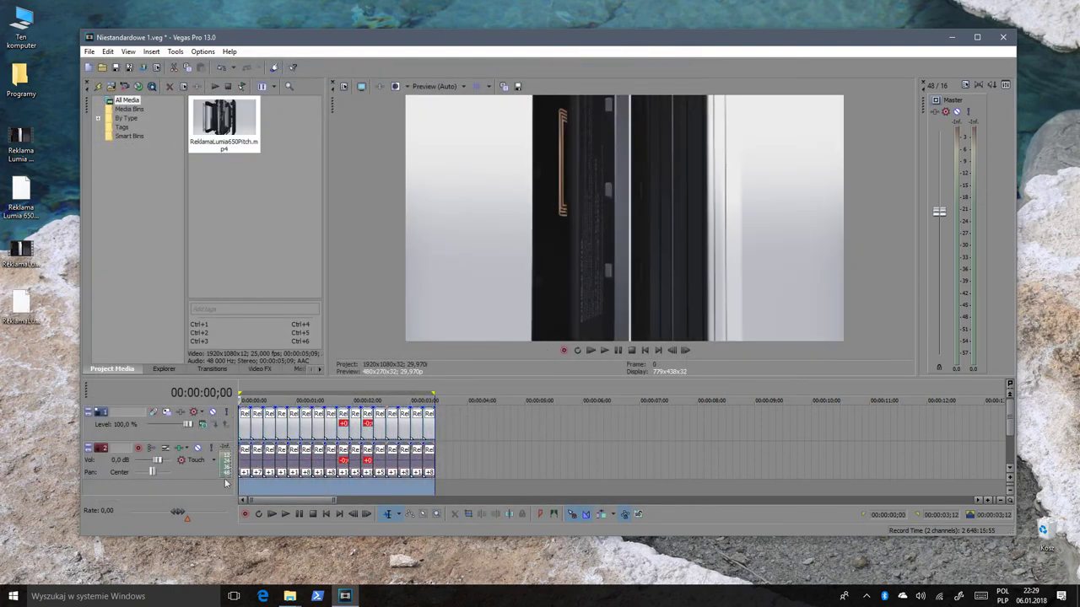
click(258, 514)
click(270, 514)
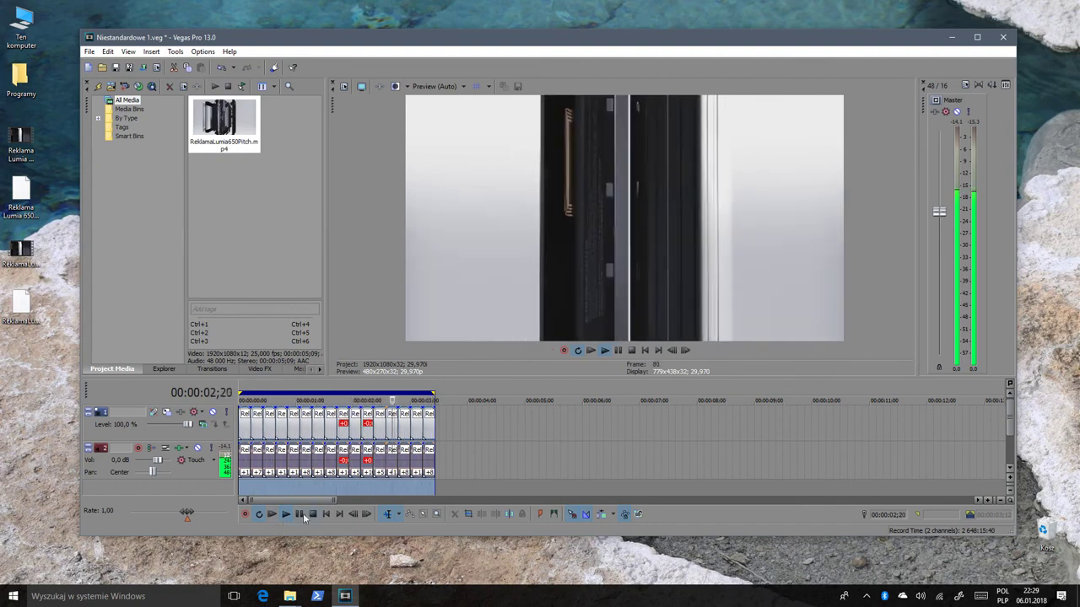
click(312, 515)
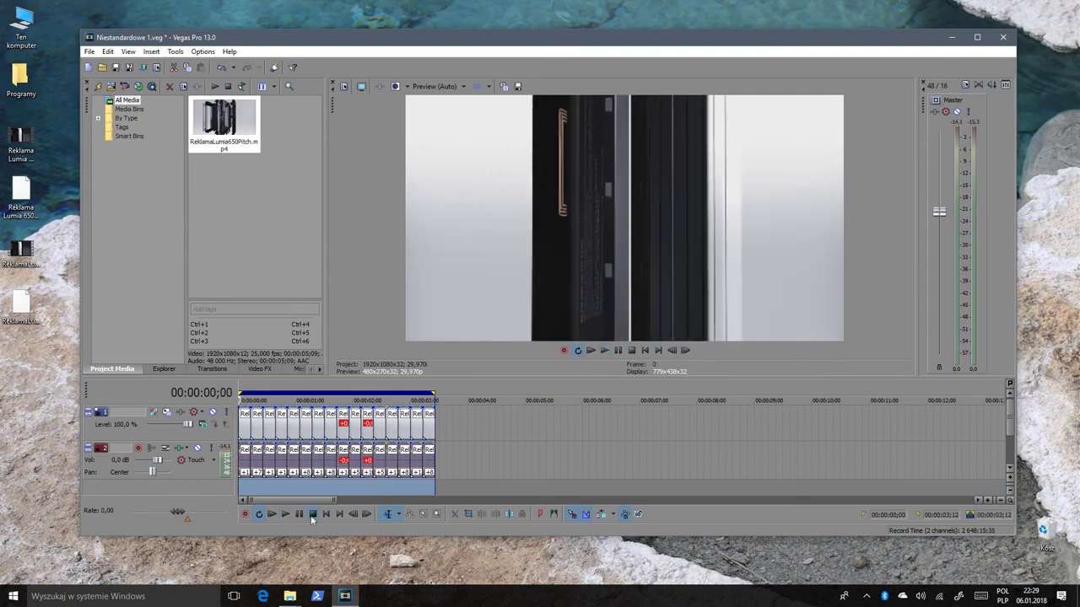